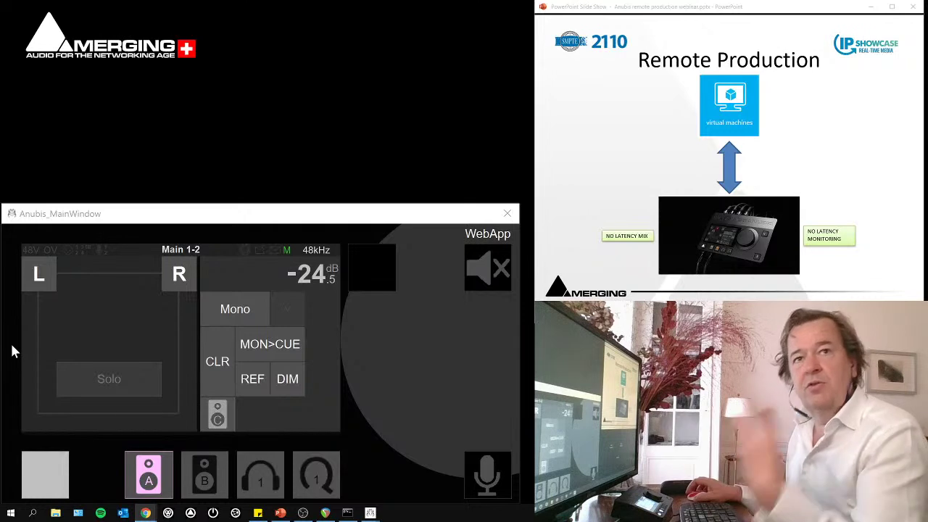
# Flip the Anubis monitoring panel through the source list and level meters, back to L/R solo
pyautogui.click(30, 459)
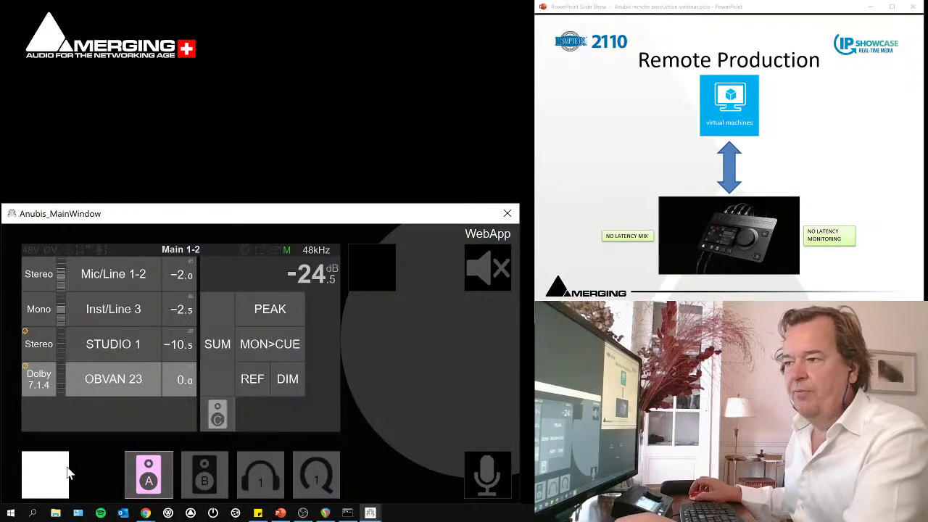
pyautogui.click(65, 473)
pyautogui.click(62, 474)
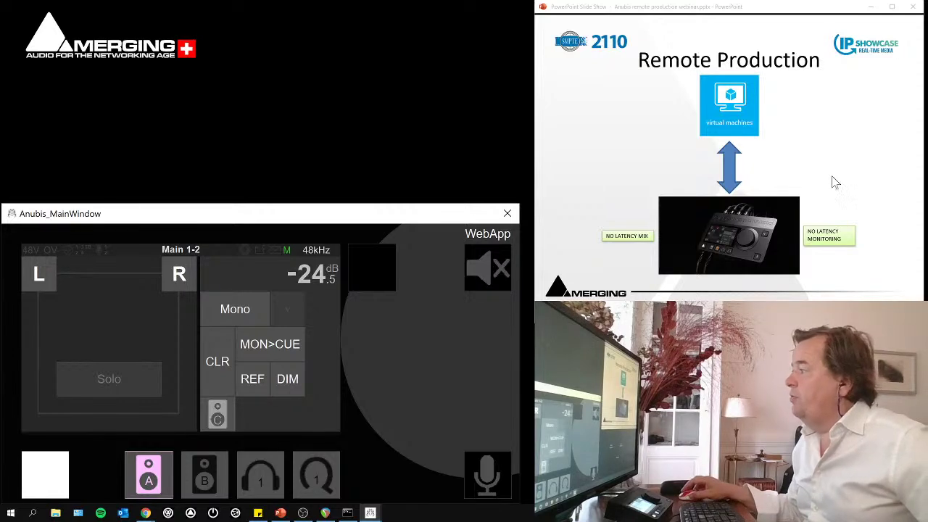
# Advance the slideshow to the Broadcast remote production slide and enlarge its window
pyautogui.click(922, 215)
pyautogui.press('Right')
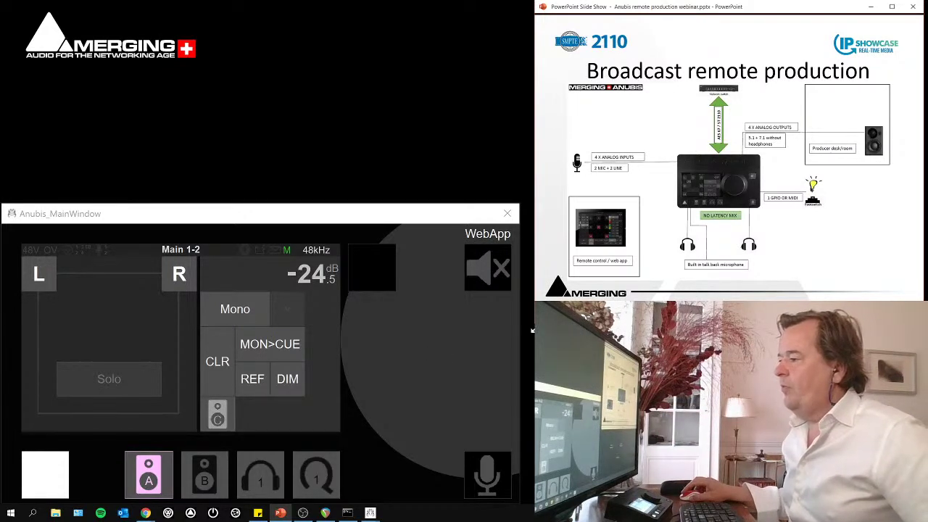
pyautogui.moveTo(530, 327); pyautogui.dragTo(269, 416)
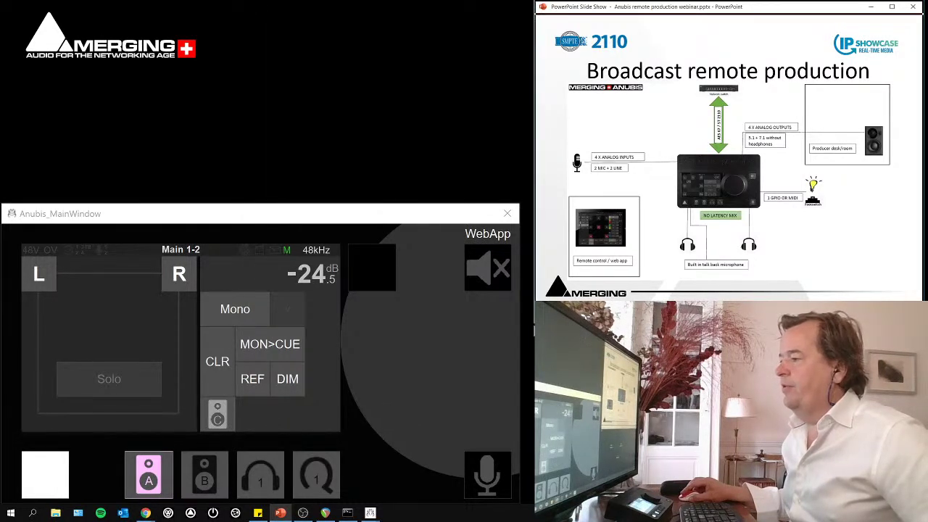
# Make the Broadcast remote production slide fill the screen, and refocus it after switching programs
pyautogui.click(892, 7)
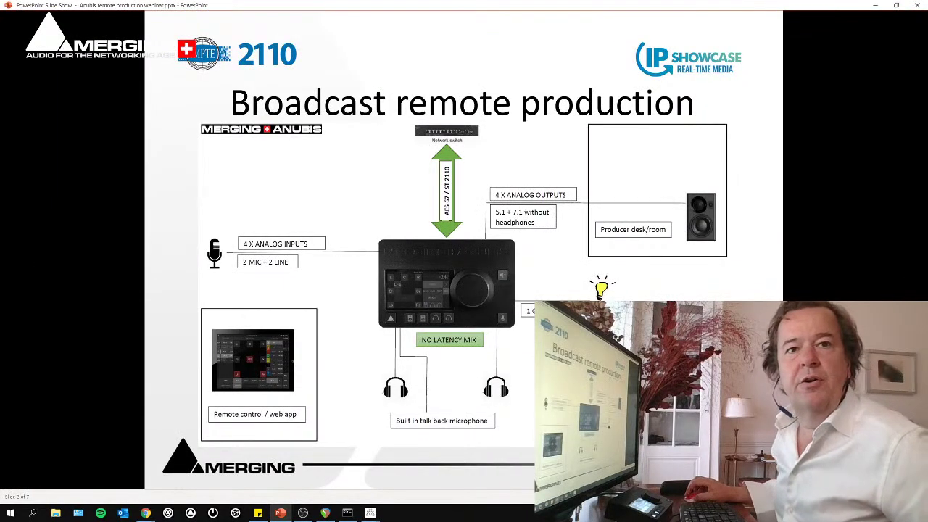
pyautogui.hotkey('alt', 'Tab')
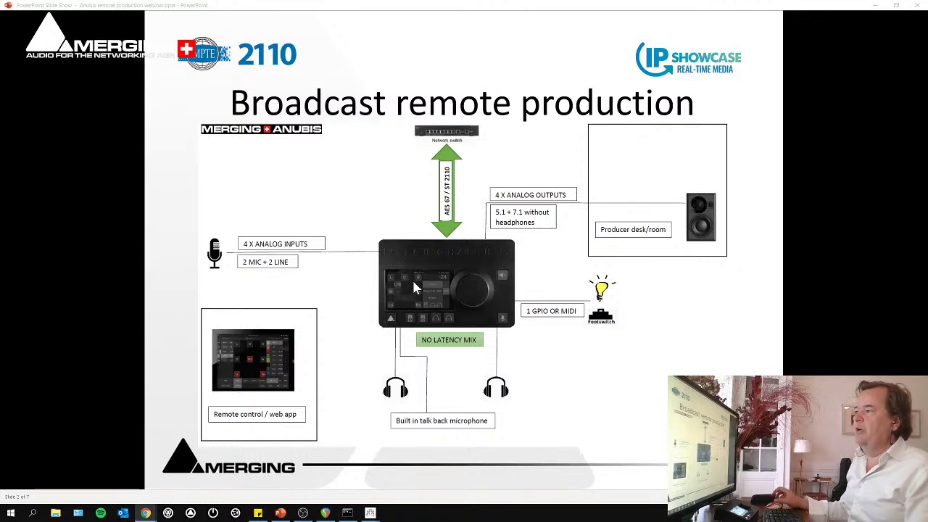
pyautogui.click(678, 326)
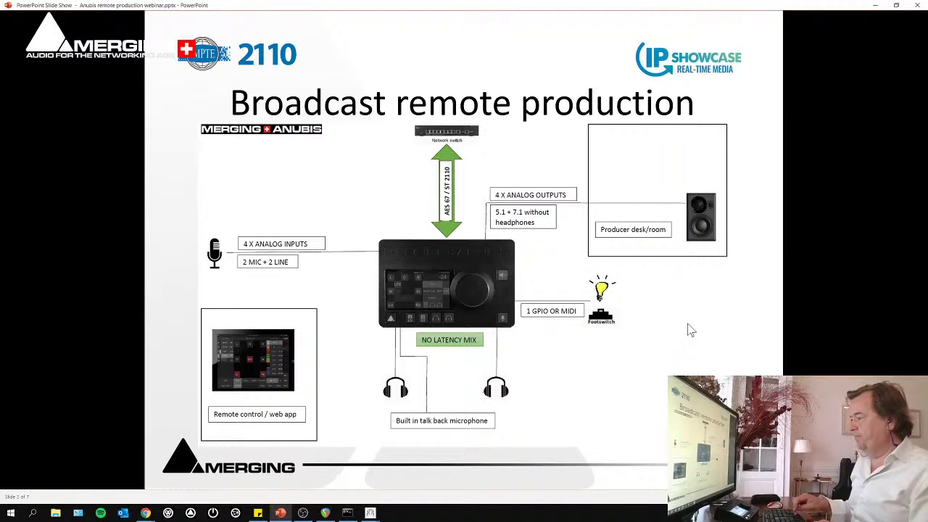
pyautogui.click(691, 330)
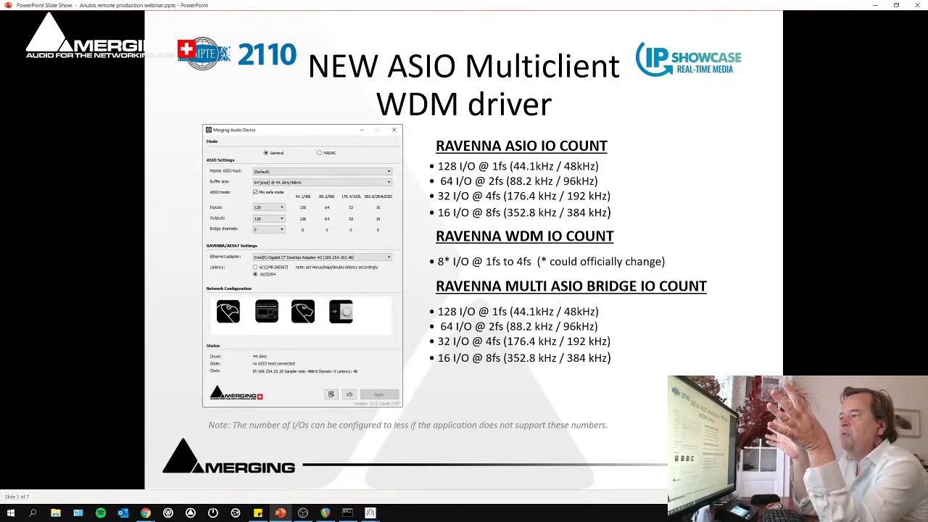
pyautogui.press('Left')
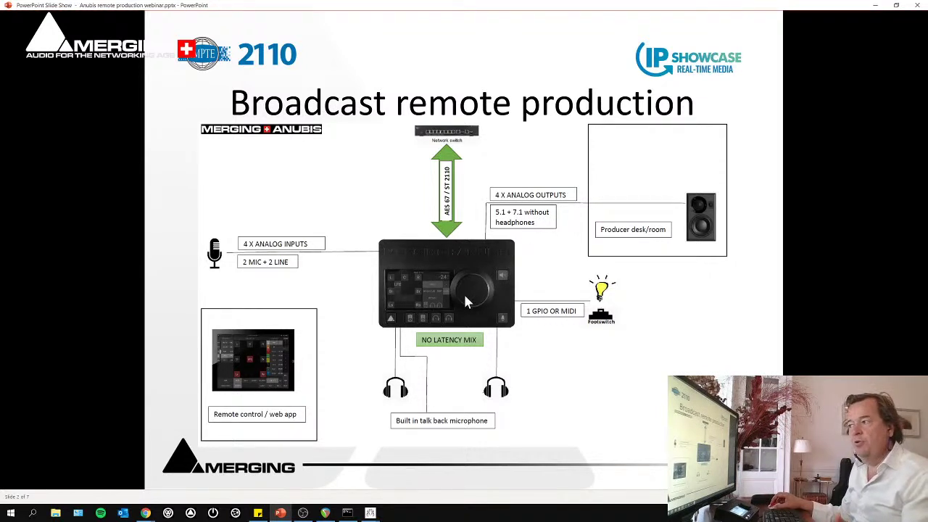
# Advance past the ASIO Multiclient WDM driver slide to slide 4, RAVENNA / AES67 newbies for ASIO
pyautogui.click(428, 265)
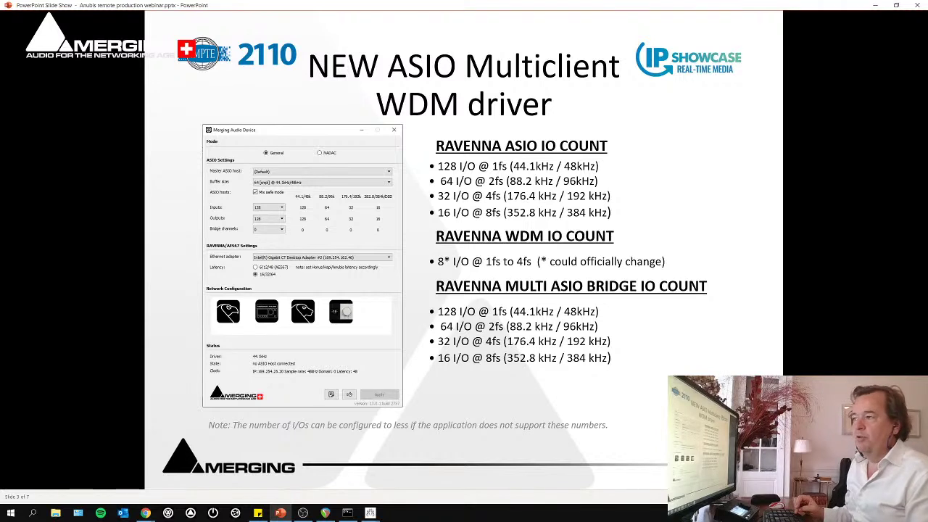
pyautogui.press('Right')
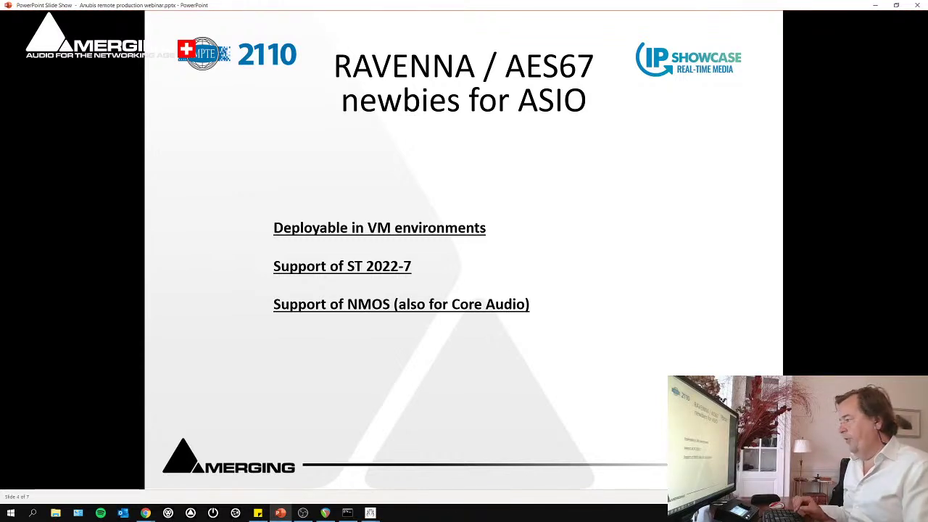
# Advance to slide 5, comparing 128 Core Audio I/O with 16 ASIO I/O at 8fs
pyautogui.press('Right')
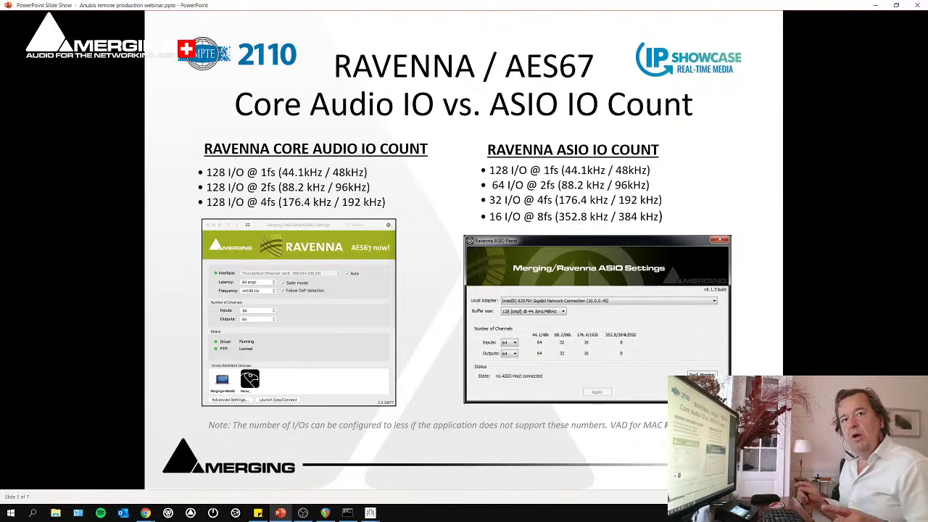
# Restore the slide show to a window and step back to slide 2, Broadcast remote production
pyautogui.click(895, 5)
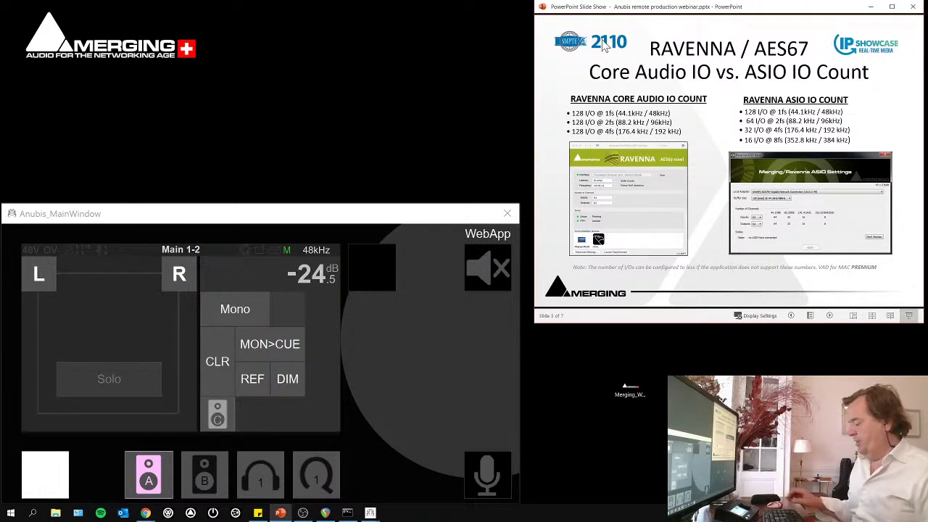
pyautogui.press('Right')
pyautogui.press('Left')
pyautogui.press('Left')
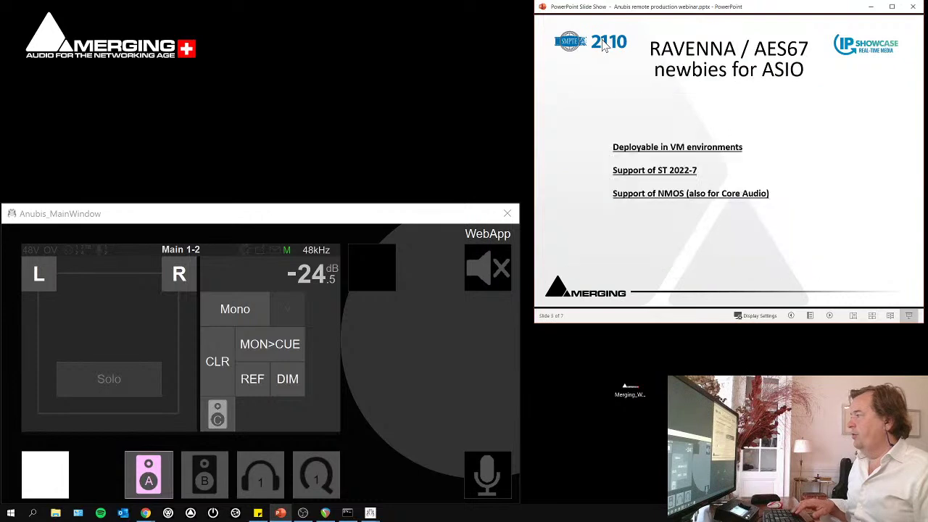
pyautogui.press('Left')
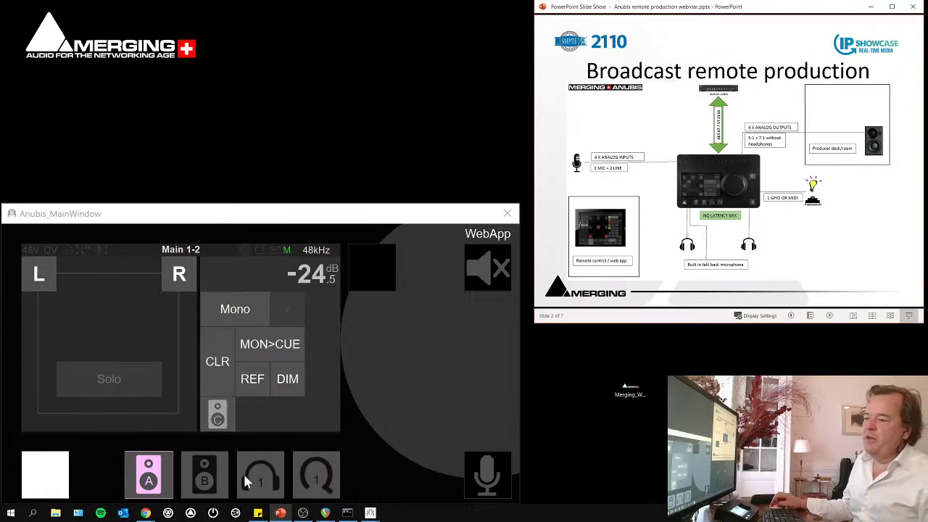
pyautogui.moveTo(145, 513)
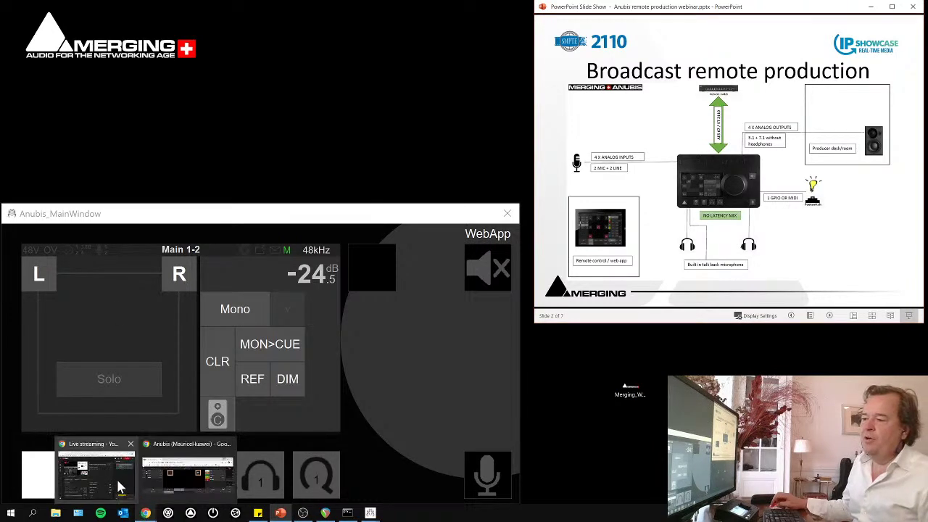
pyautogui.click(120, 489)
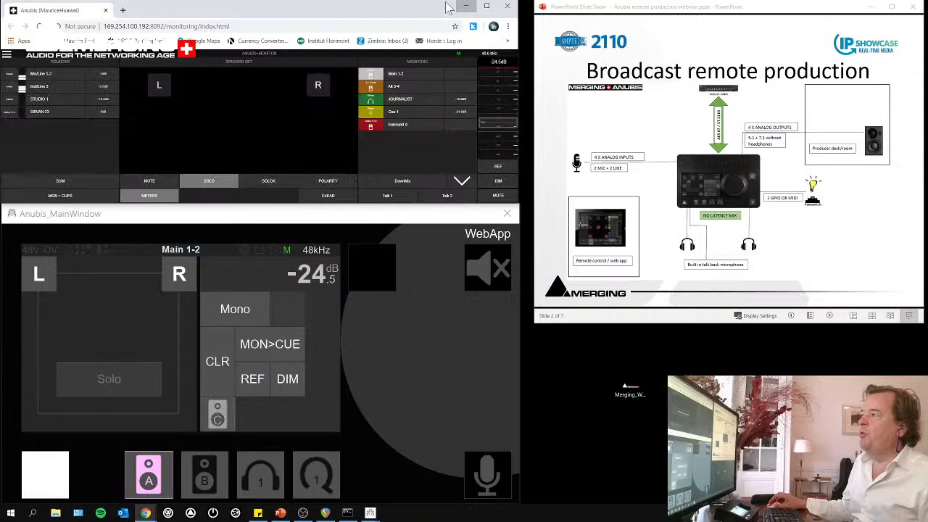
pyautogui.click(486, 5)
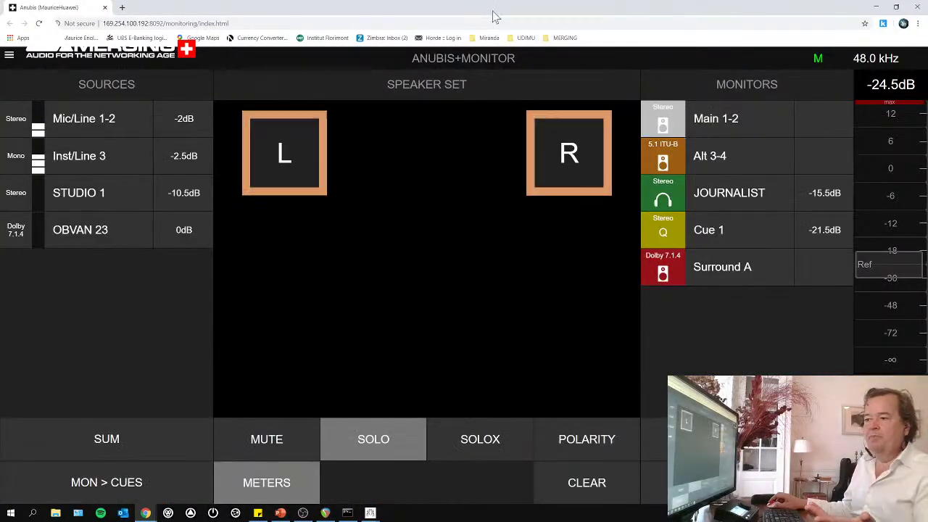
pyautogui.click(895, 7)
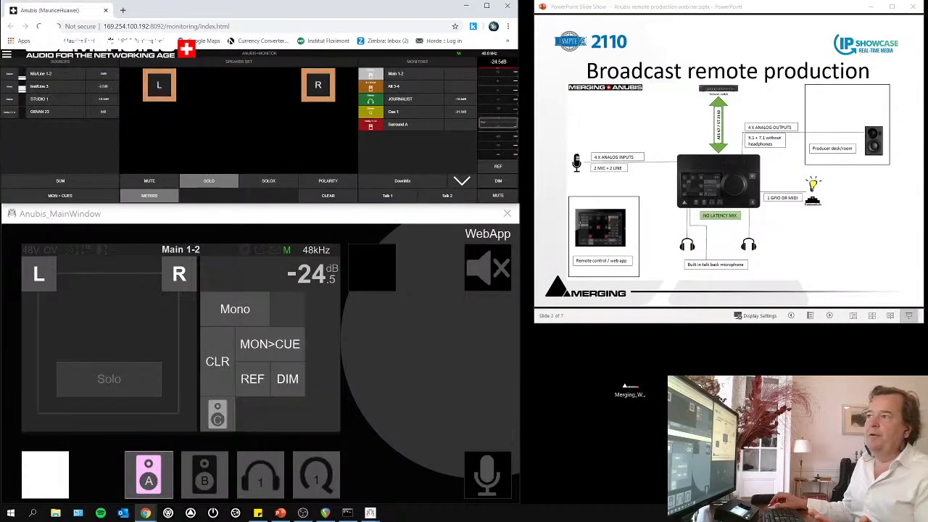
pyautogui.click(192, 29)
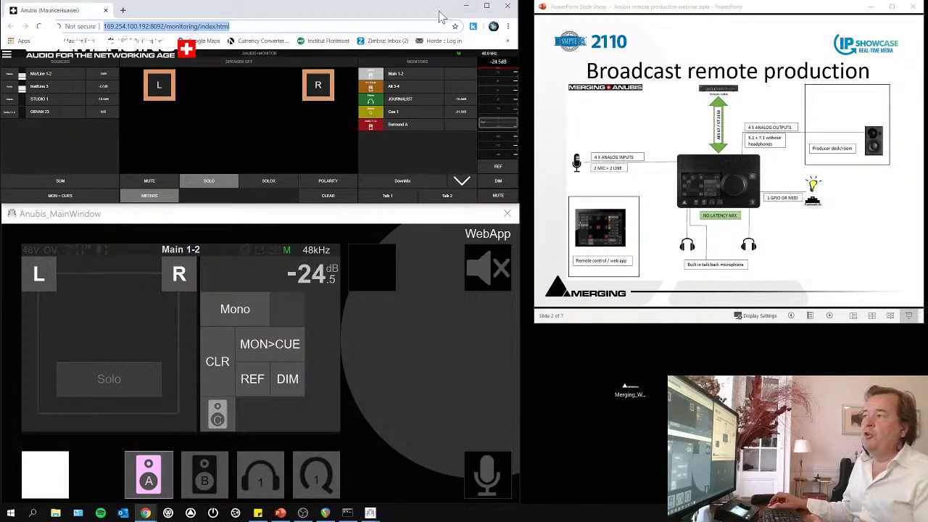
pyautogui.press('Return')
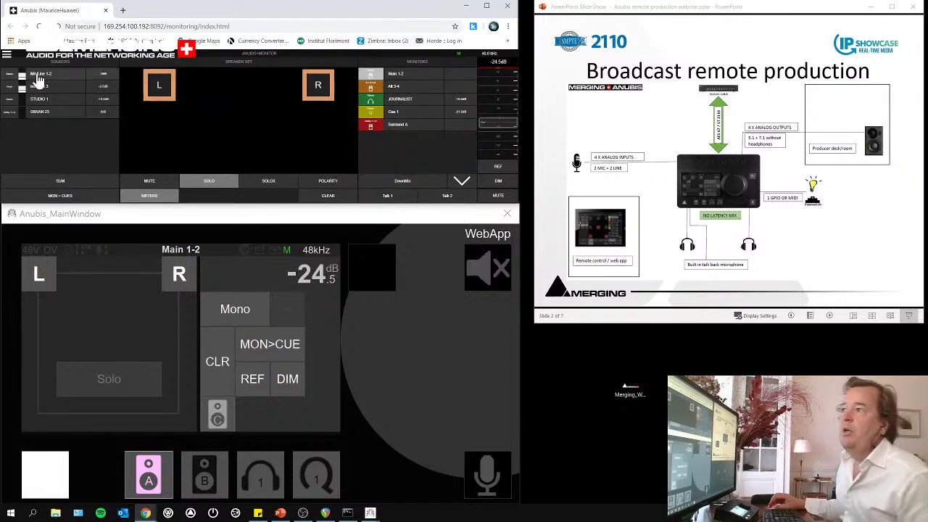
pyautogui.click(7, 55)
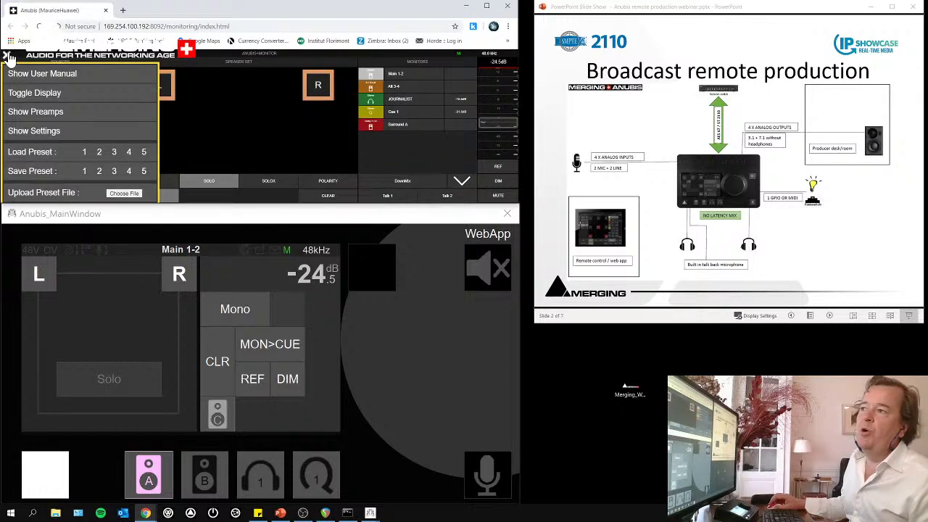
pyautogui.click(39, 115)
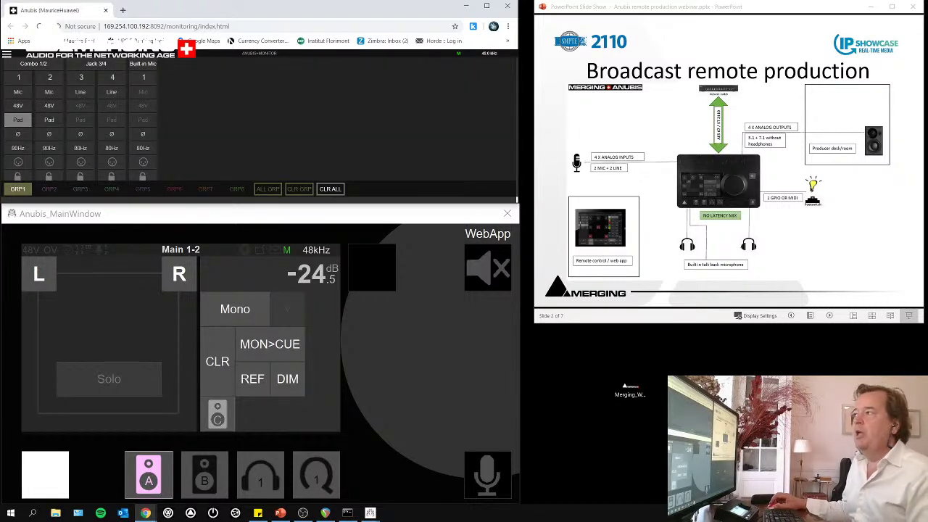
pyautogui.click(466, 5)
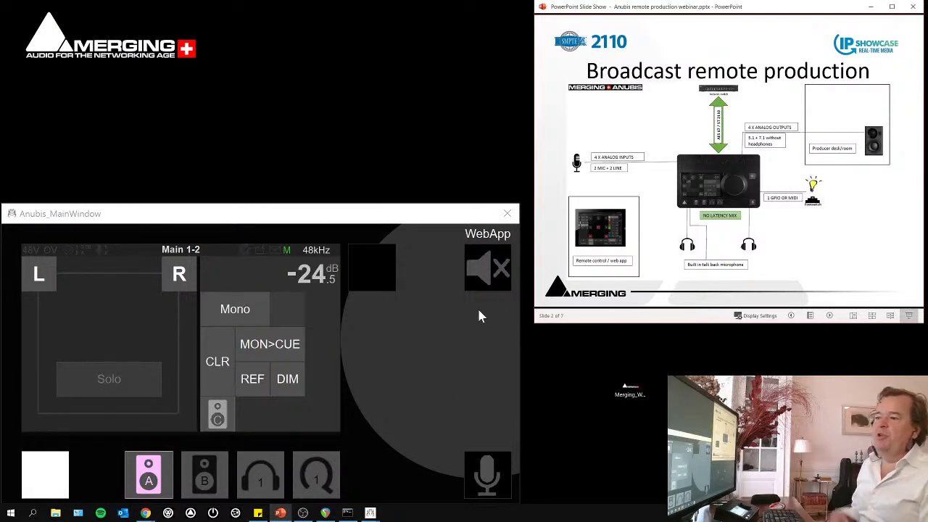
# Monitor Mic/Line 1-2, Inst/Line 3 and STUDIO 1 in turn, then return to OBVAN 23
pyautogui.click(52, 480)
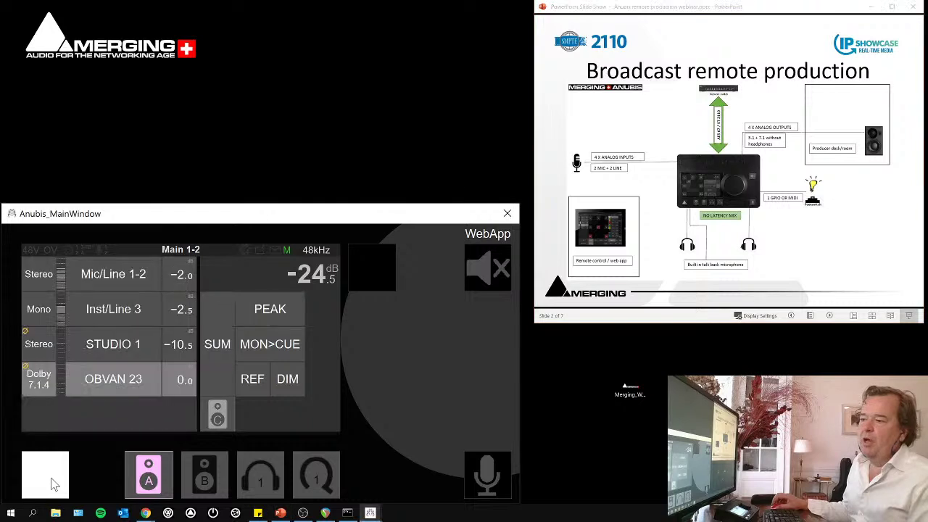
pyautogui.click(52, 479)
pyautogui.click(52, 480)
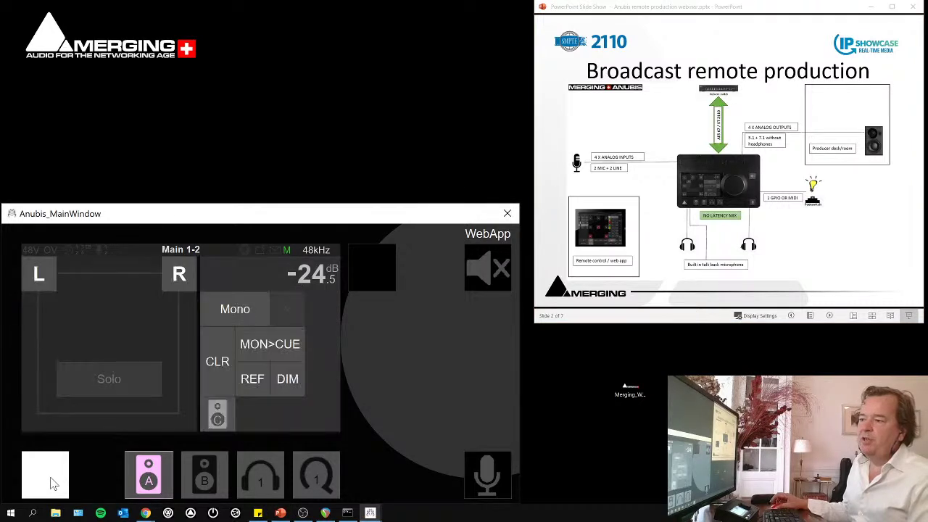
pyautogui.click(52, 479)
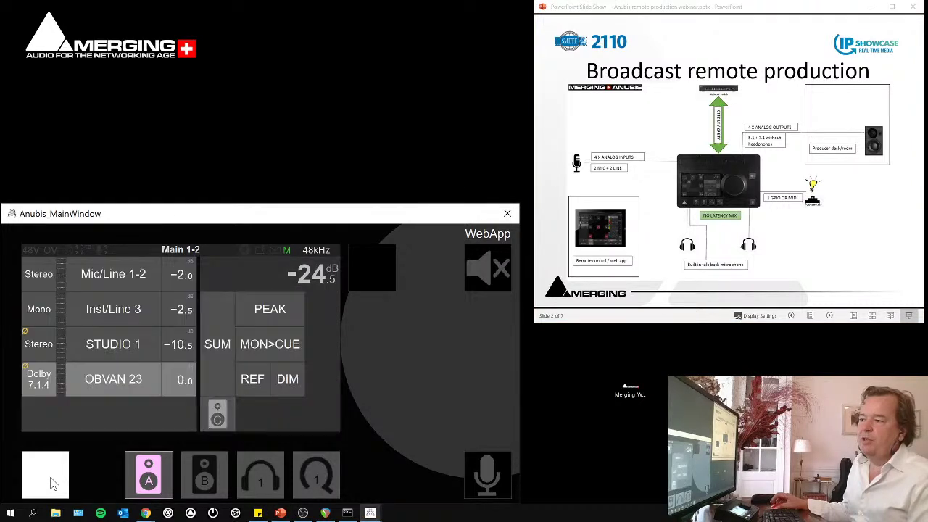
pyautogui.click(106, 281)
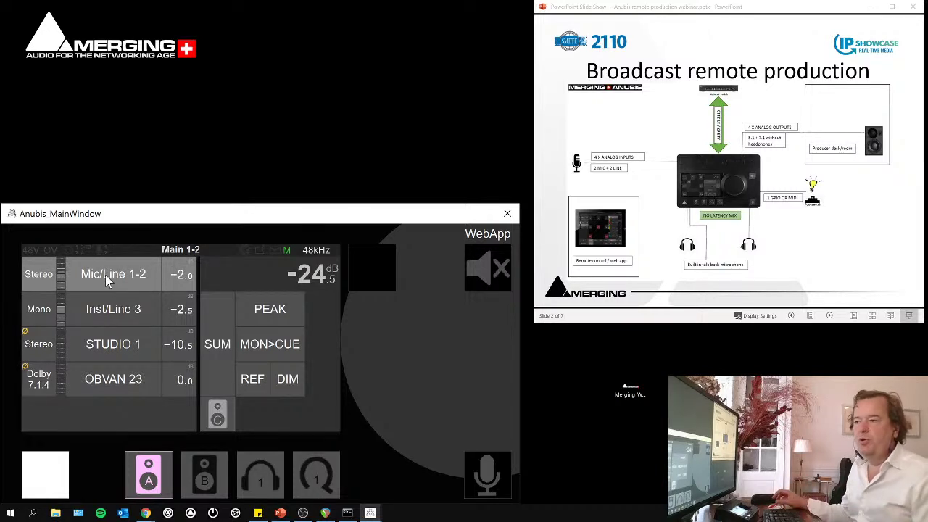
pyautogui.click(119, 324)
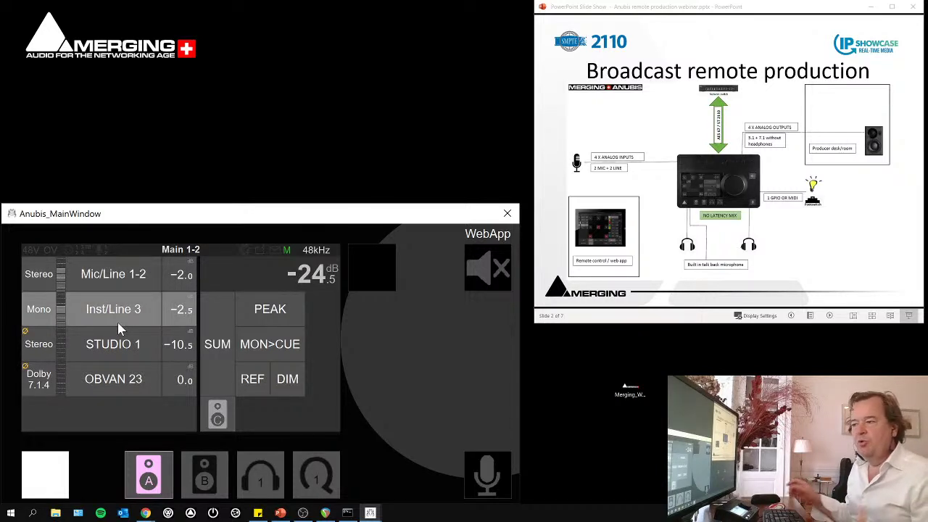
pyautogui.click(106, 349)
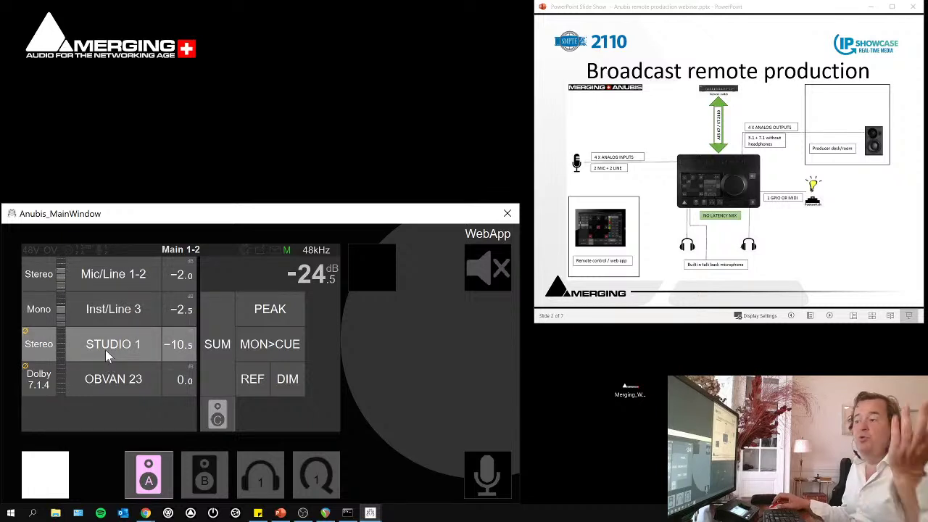
pyautogui.click(116, 387)
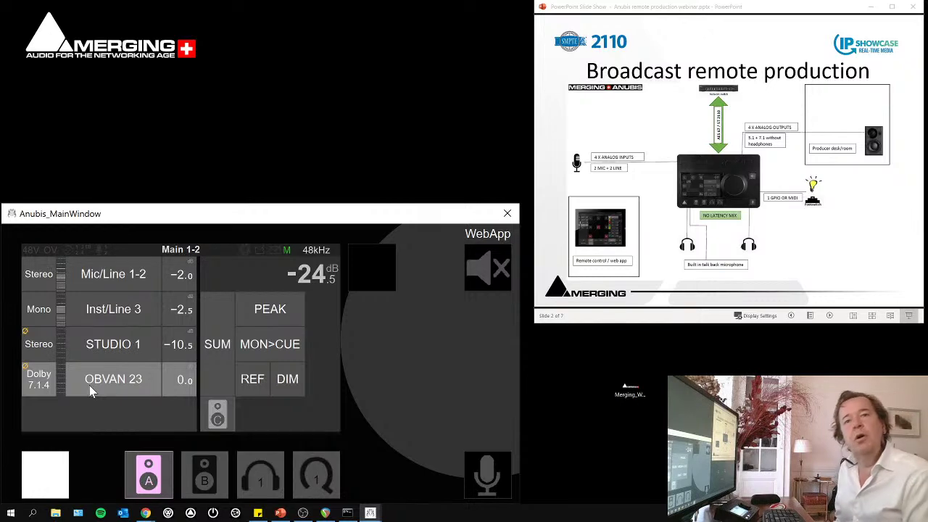
# Briefly sum Mic/Line 1-2 and Inst/Line 3, turn SUM off, and go to Home
pyautogui.click(222, 368)
pyautogui.click(127, 279)
pyautogui.click(115, 303)
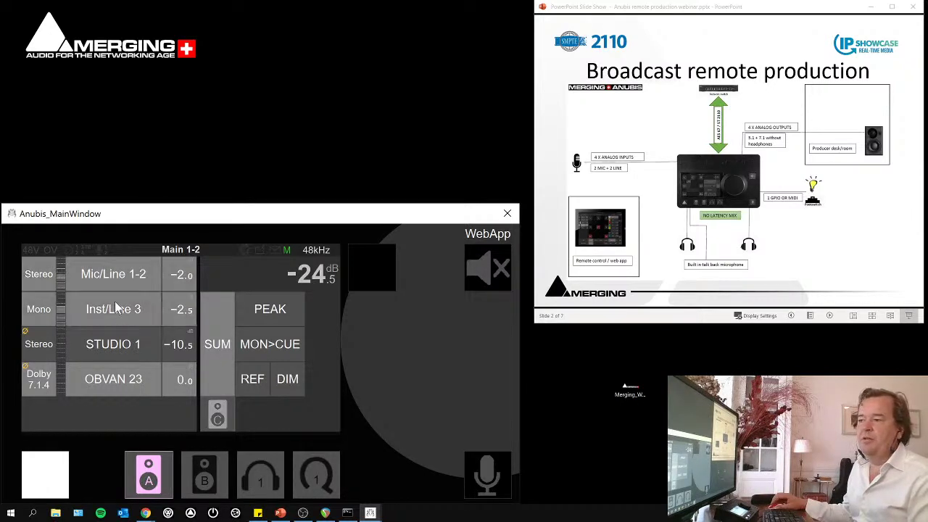
pyautogui.click(115, 301)
pyautogui.click(116, 284)
pyautogui.click(213, 353)
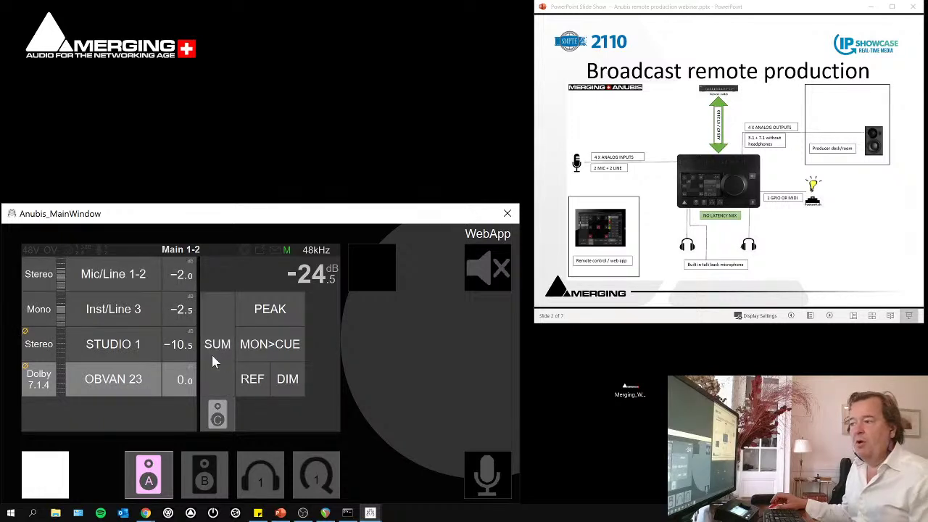
pyautogui.click(48, 472)
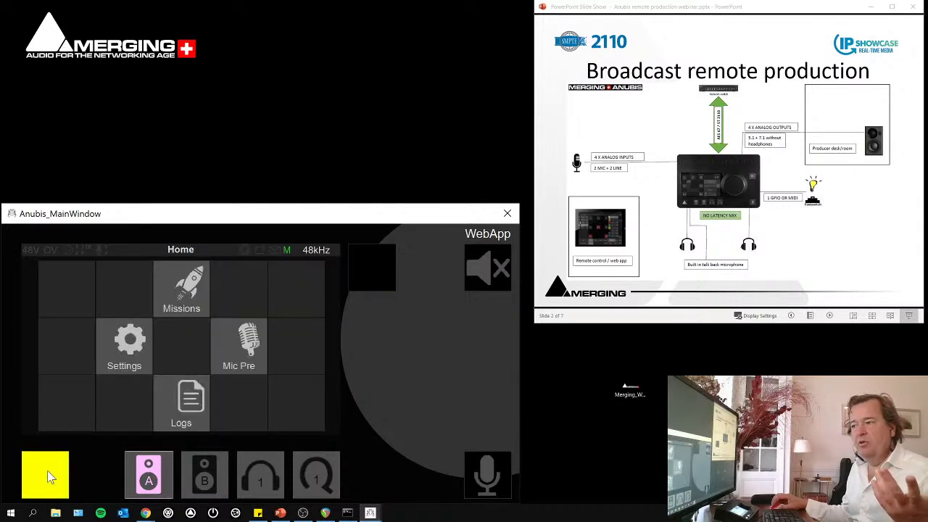
# Open General settings and review sample rate 48k and latency AES67(48) without changing them
pyautogui.click(126, 344)
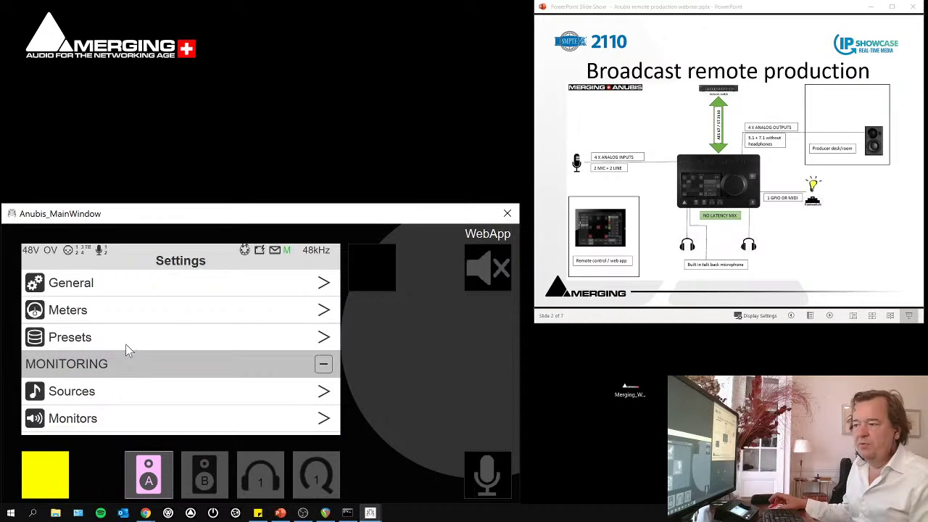
pyautogui.click(132, 283)
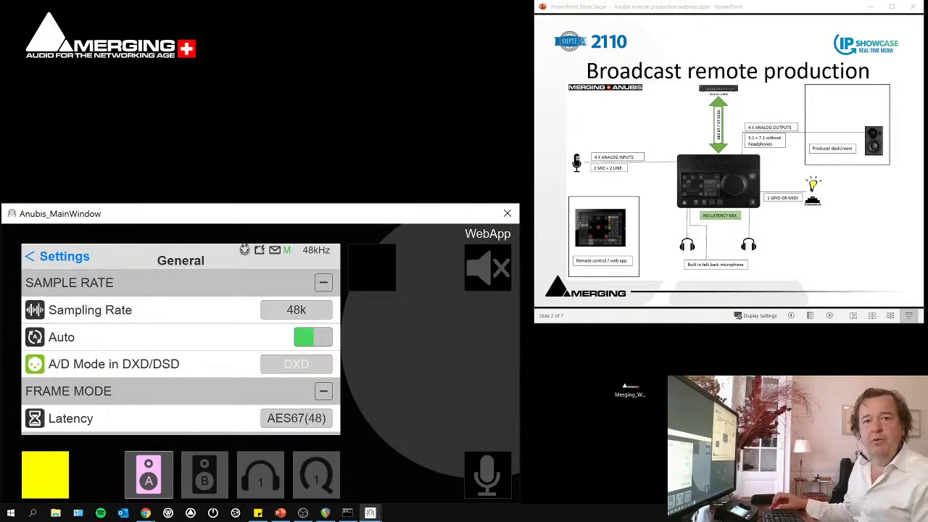
pyautogui.hotkey('alt', 'Tab')
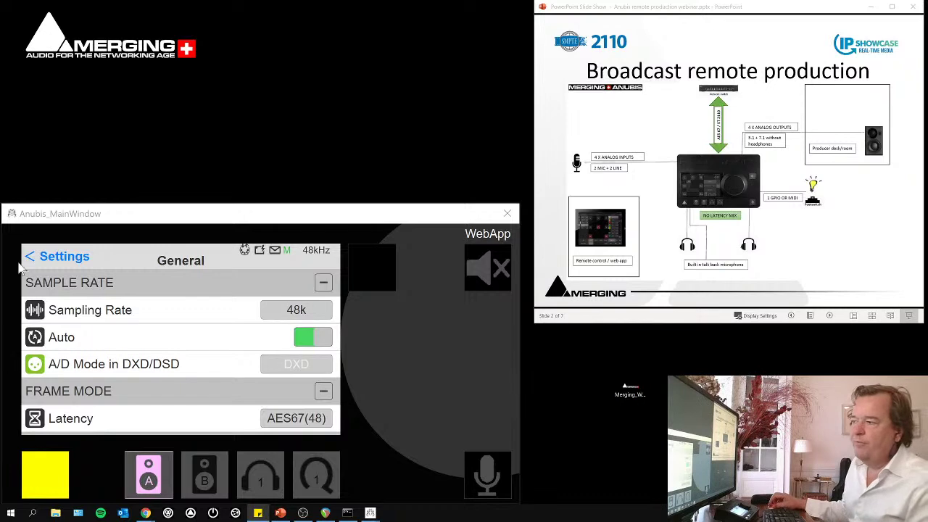
pyautogui.click(296, 312)
pyautogui.click(201, 321)
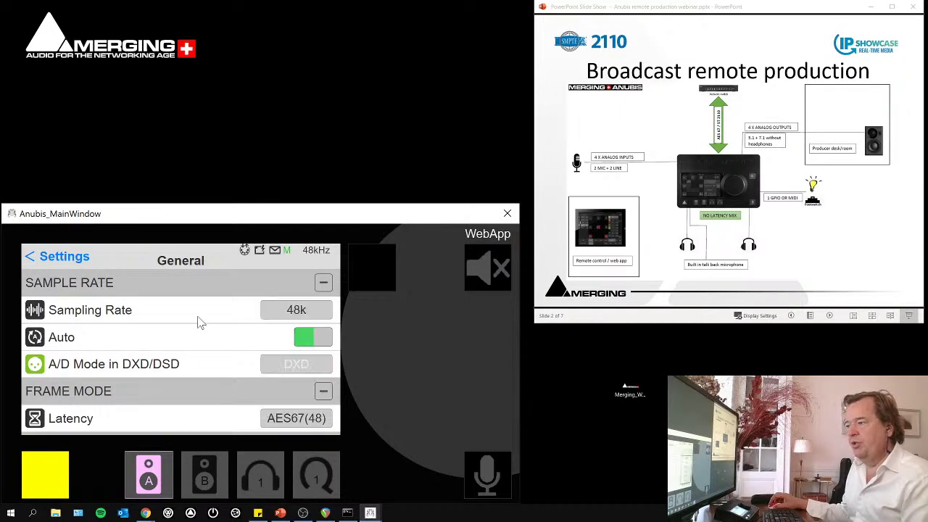
pyautogui.scroll(-2, 203, 334)
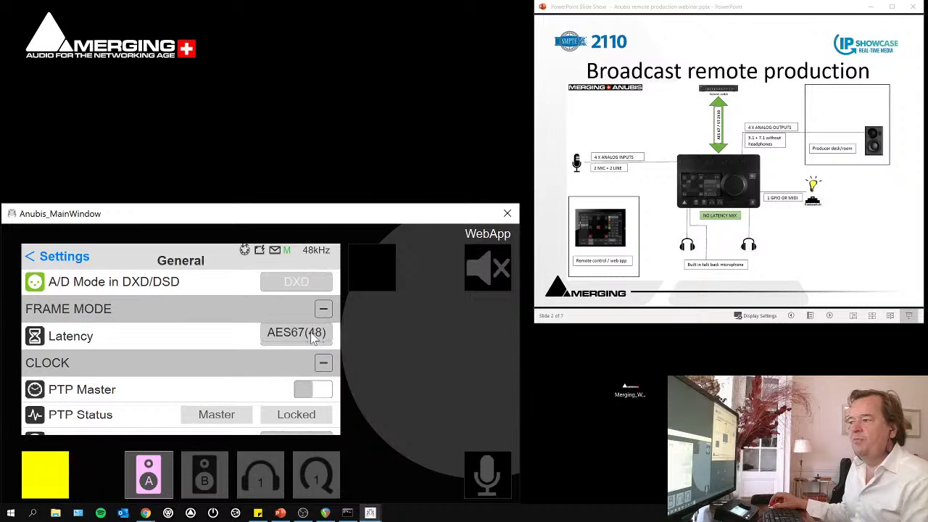
pyautogui.click(311, 341)
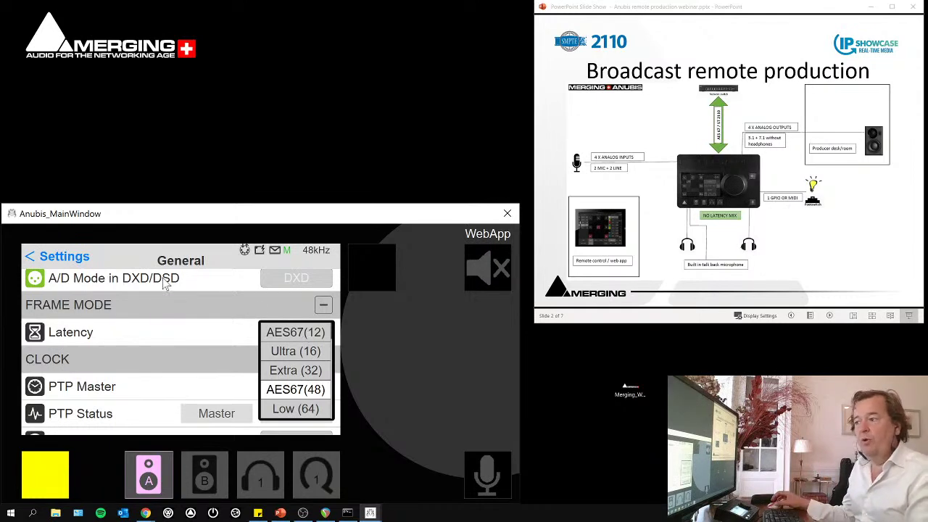
pyautogui.click(208, 386)
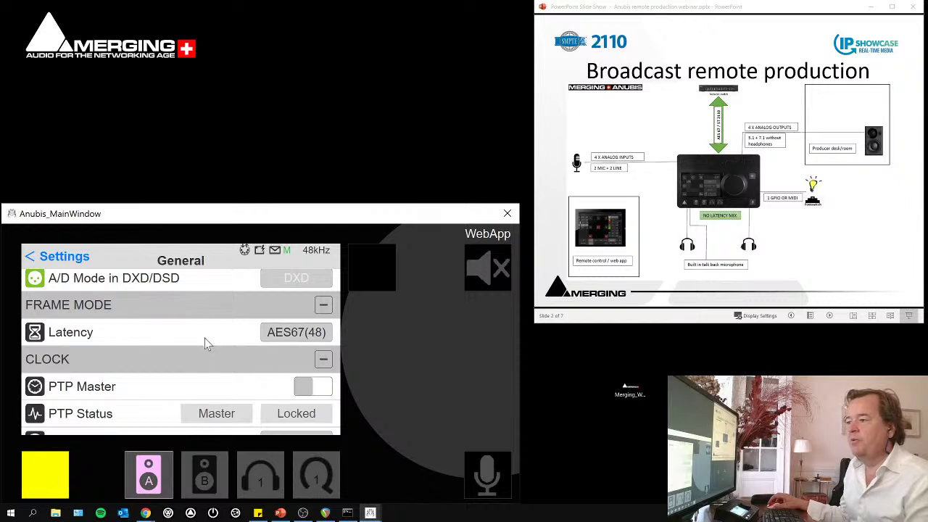
# Scroll General settings past Clock, Interface Controls and Fan down to Interface 1's Network section
pyautogui.moveTo(205, 337); pyautogui.dragTo(200, 273)
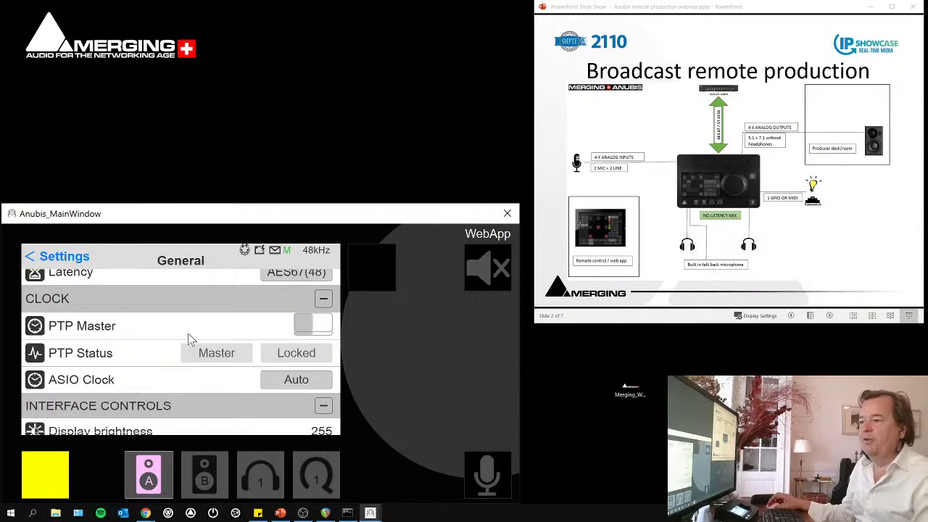
pyautogui.moveTo(170, 346); pyautogui.dragTo(166, 307)
pyautogui.moveTo(187, 377); pyautogui.dragTo(168, 281)
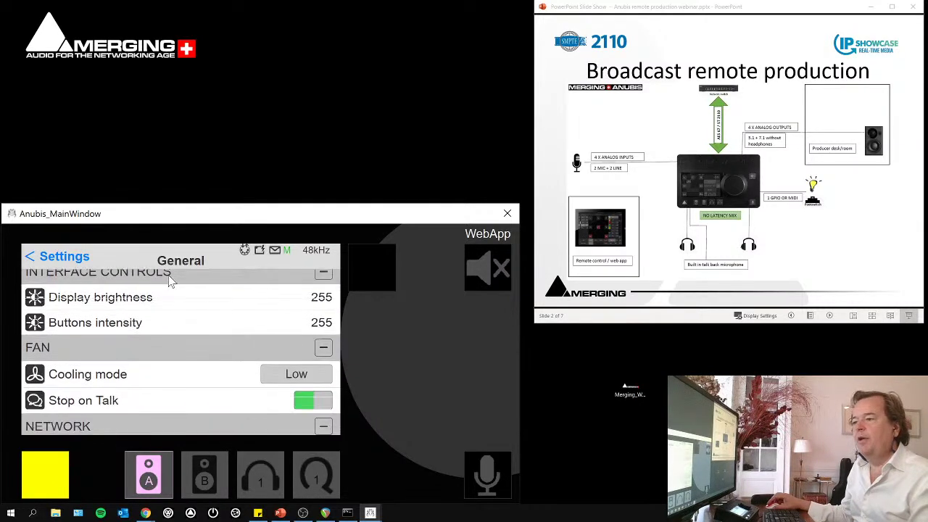
pyautogui.moveTo(184, 377); pyautogui.dragTo(199, 305)
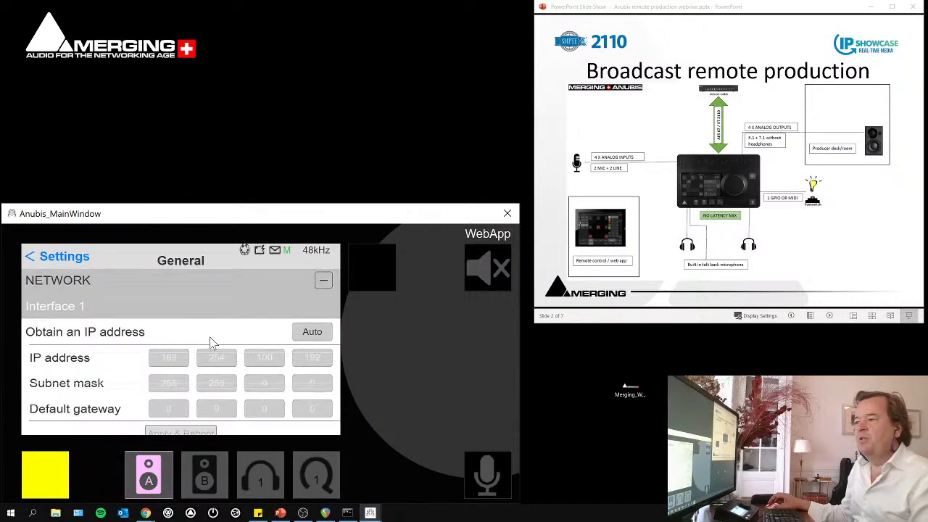
pyautogui.moveTo(213, 342); pyautogui.dragTo(207, 305)
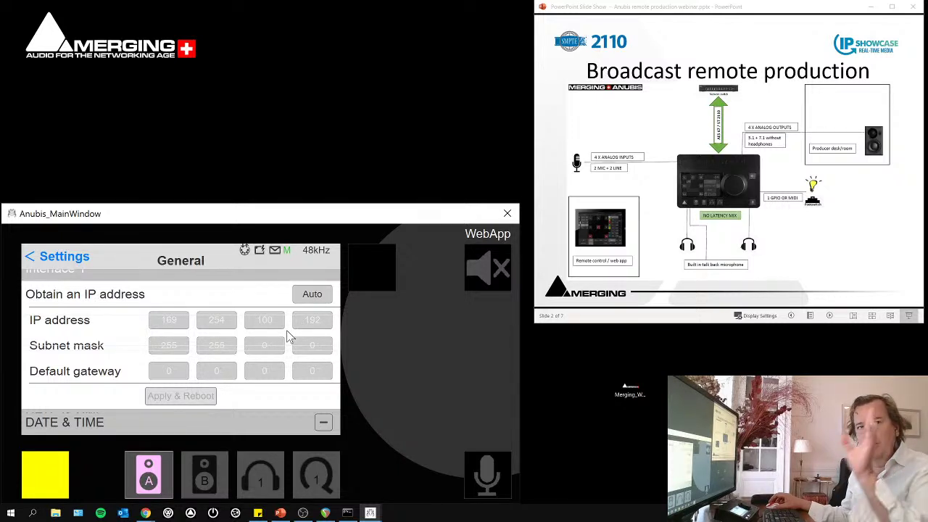
# Switch Interface 1 to Manual IP, exposing address 169.254.100.192 and mask 255.255.0.0
pyautogui.click(311, 301)
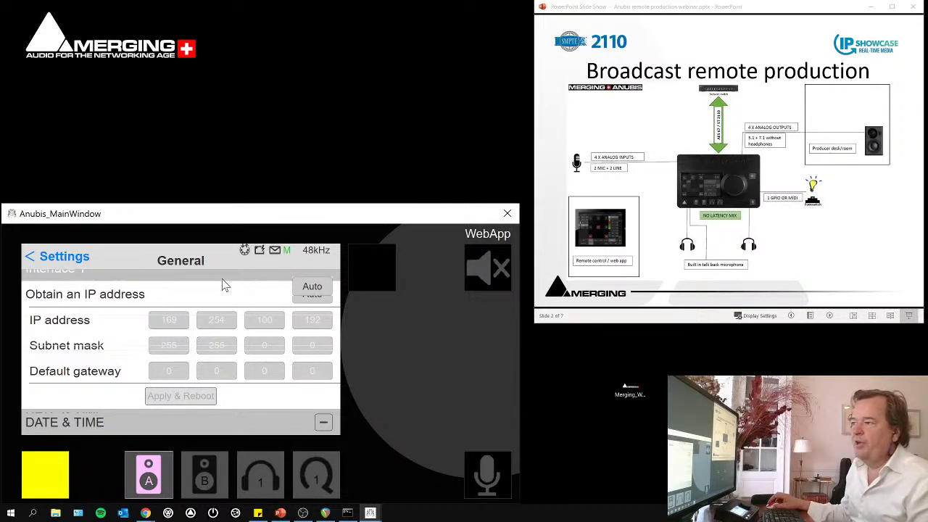
pyautogui.moveTo(222, 284); pyautogui.dragTo(222, 346)
pyautogui.click(313, 359)
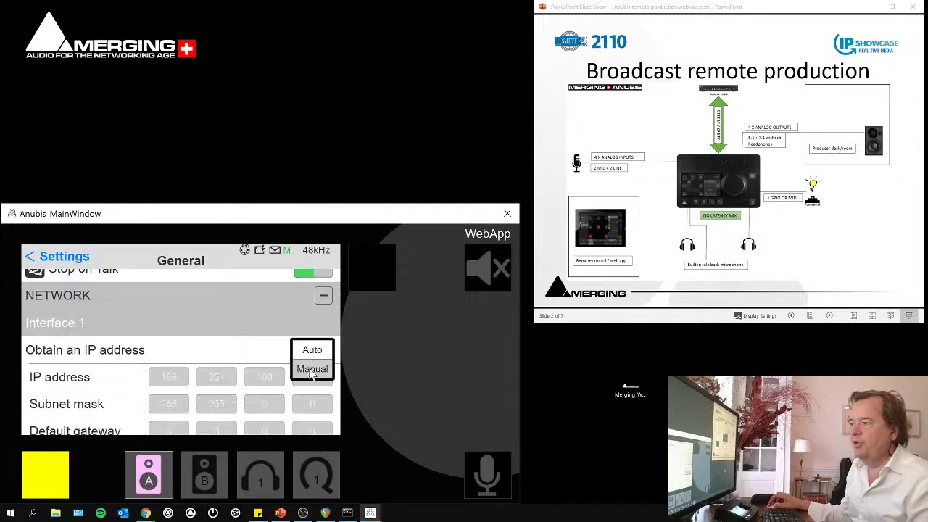
pyautogui.click(311, 368)
pyautogui.scroll(-1, 184, 286)
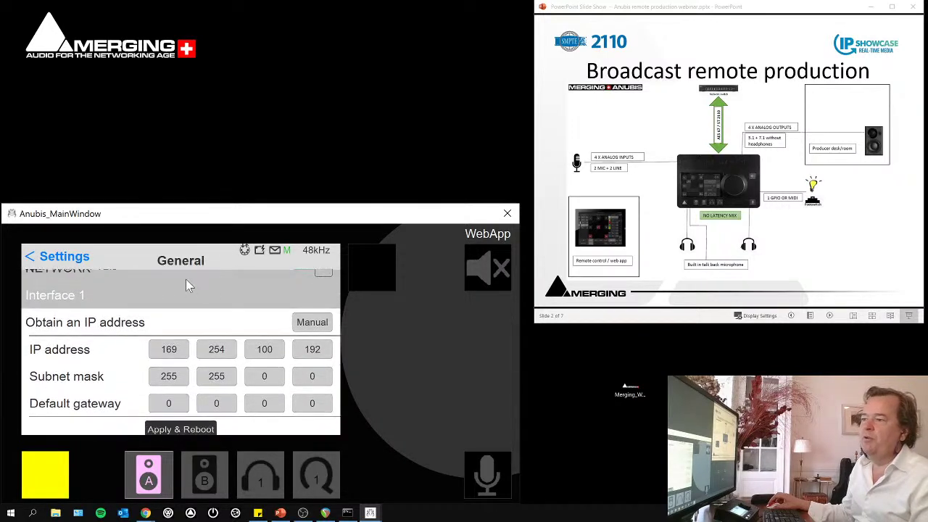
pyautogui.scroll(-1, 185, 278)
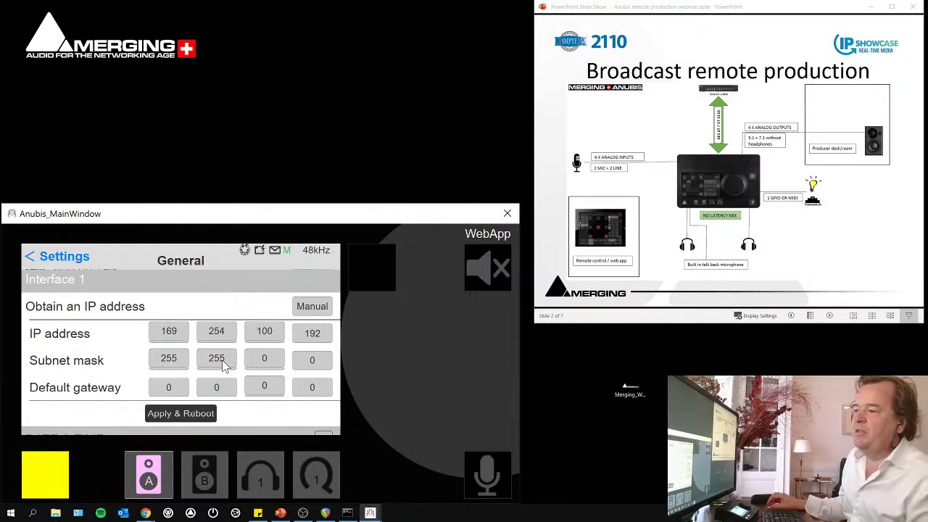
pyautogui.scroll(-1, 224, 366)
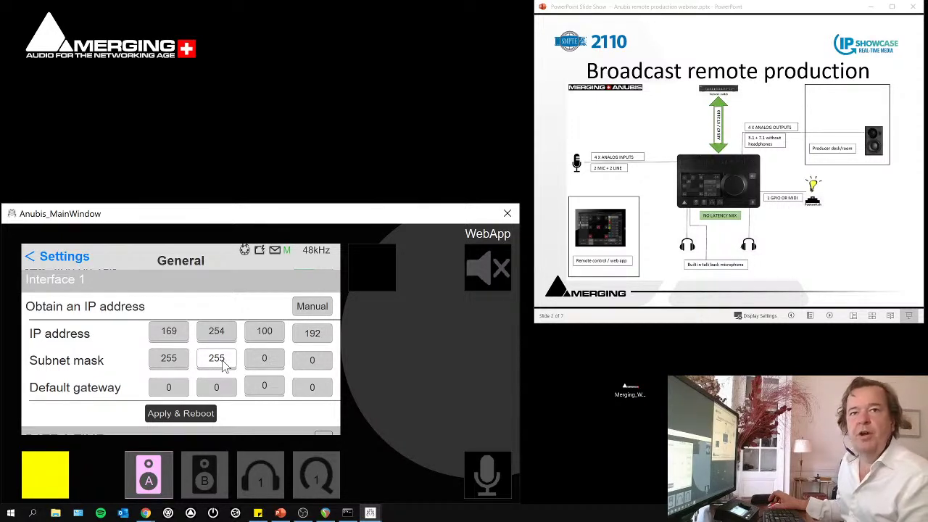
pyautogui.scroll(-1, 225, 366)
pyautogui.scroll(-2, 228, 362)
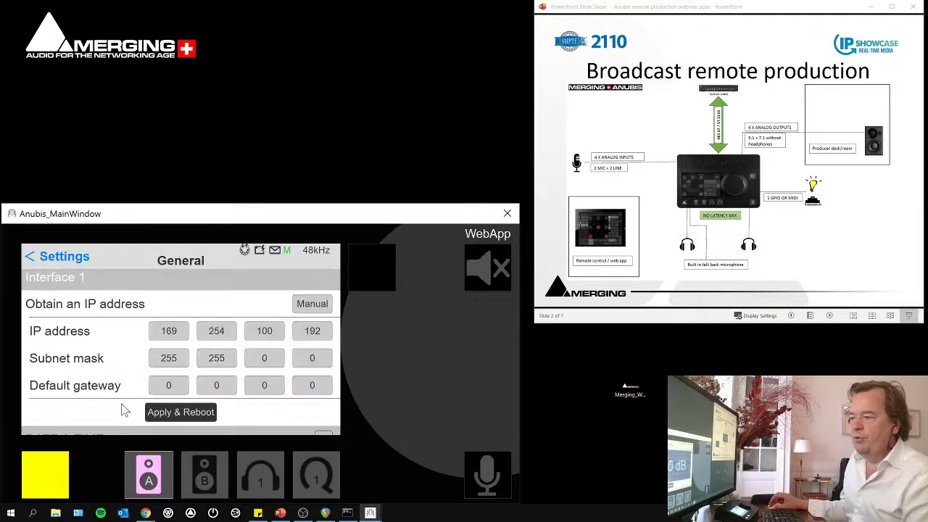
pyautogui.scroll(1, 123, 387)
# Look through the Meters and Presets pages, then return to the main Settings list
pyautogui.click(50, 258)
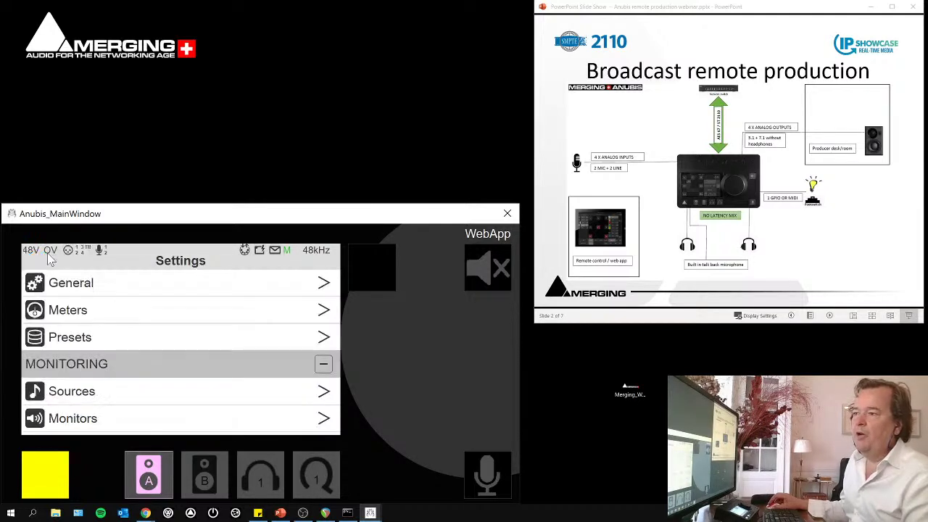
pyautogui.click(102, 313)
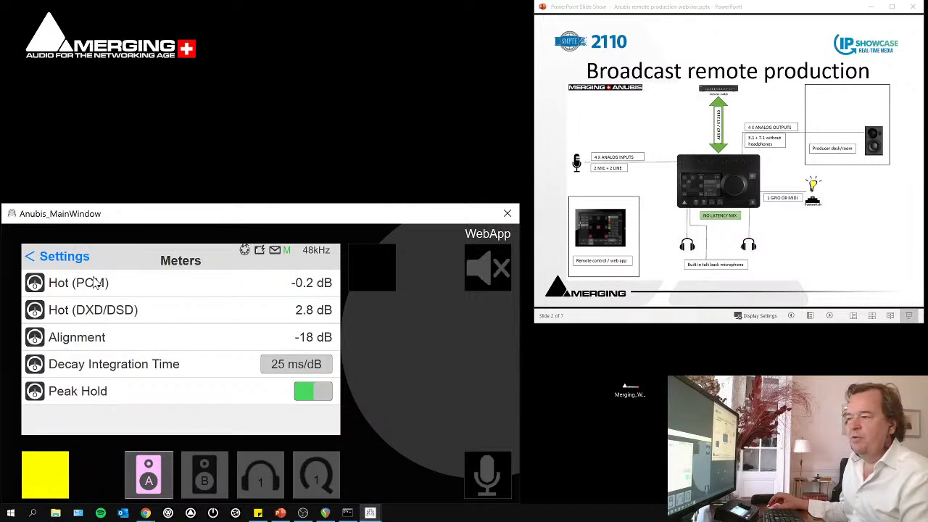
pyautogui.click(70, 265)
pyautogui.click(90, 340)
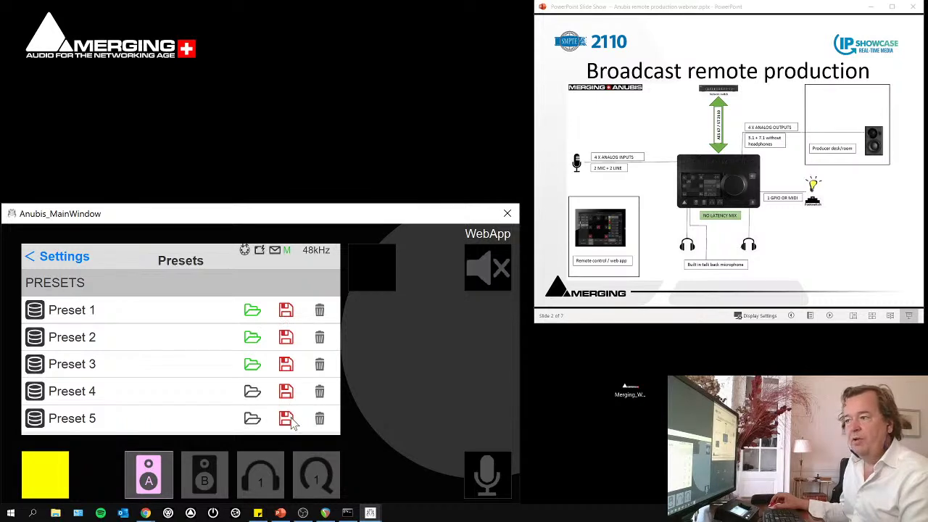
pyautogui.click(49, 261)
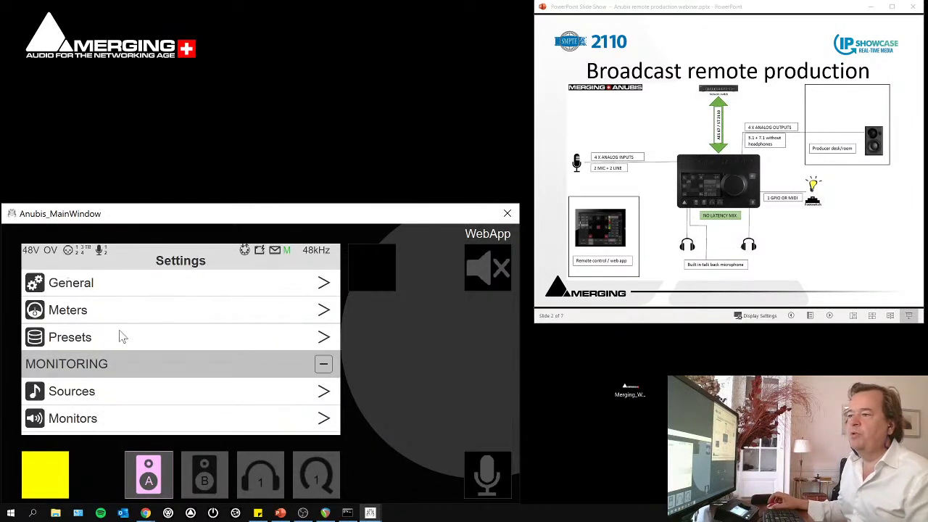
# Bring the Anubis web app forward beside the emulator with its preset and file options menu open
pyautogui.moveTo(149, 514)
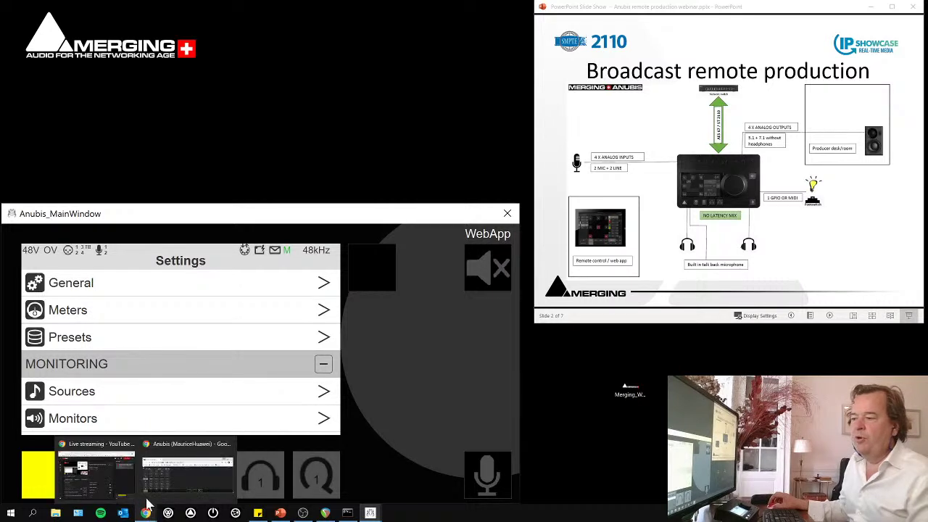
pyautogui.click(178, 473)
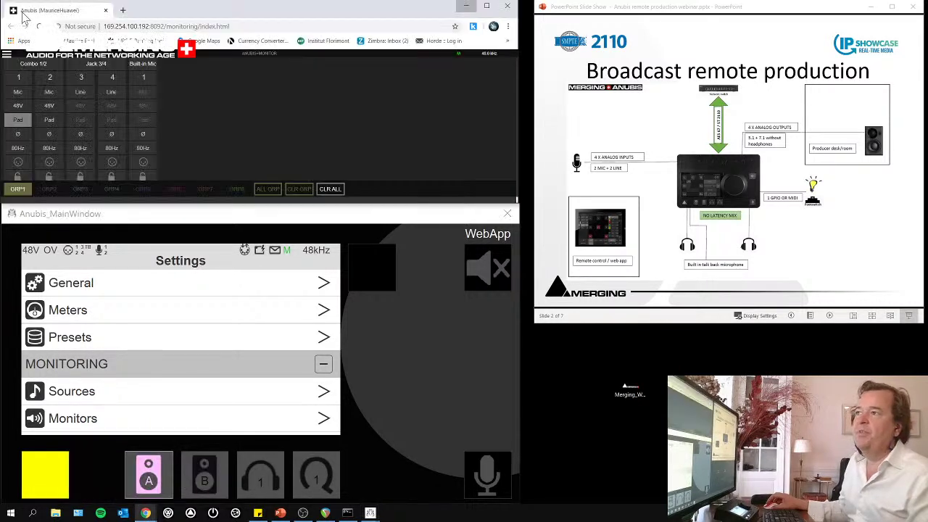
pyautogui.click(7, 55)
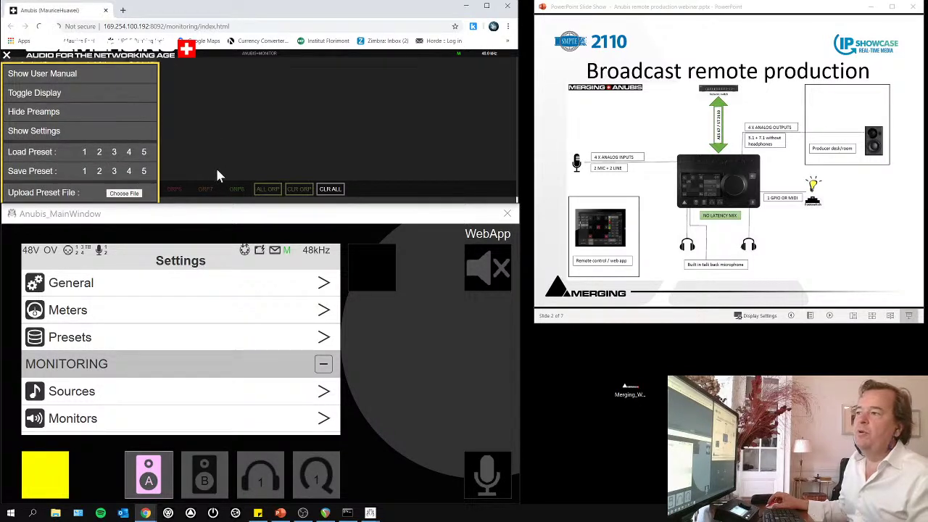
pyautogui.click(234, 110)
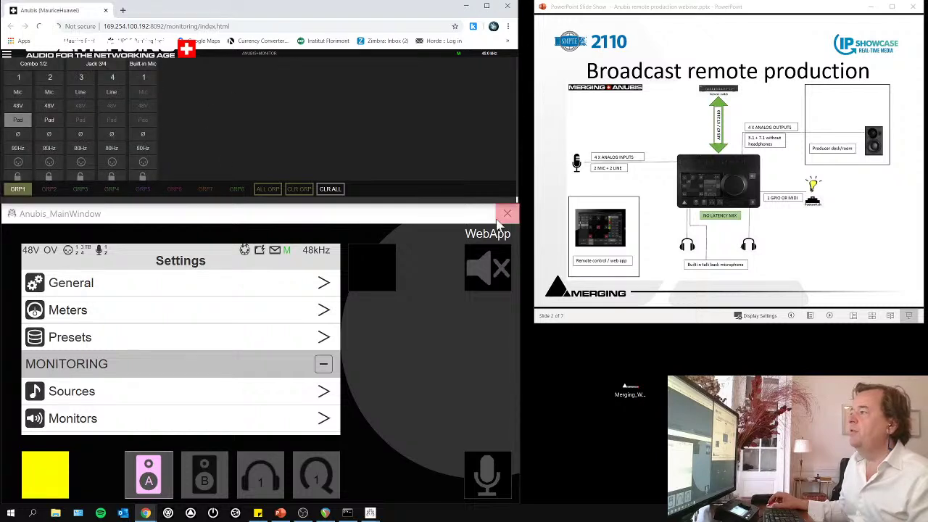
pyautogui.click(486, 6)
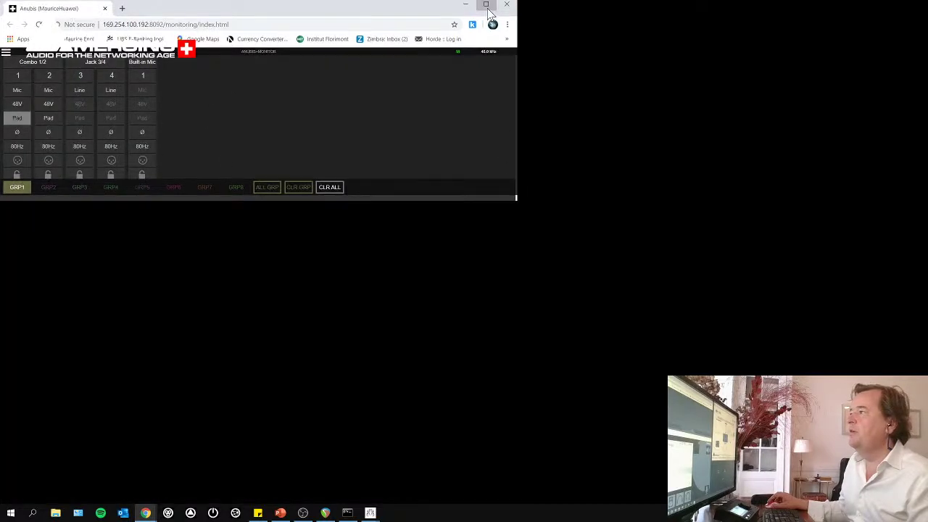
pyautogui.click(9, 55)
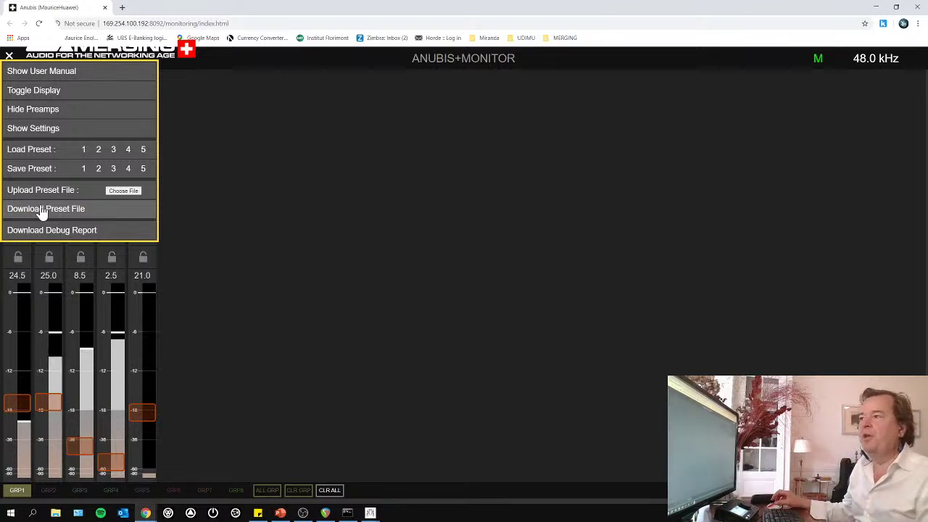
pyautogui.click(896, 8)
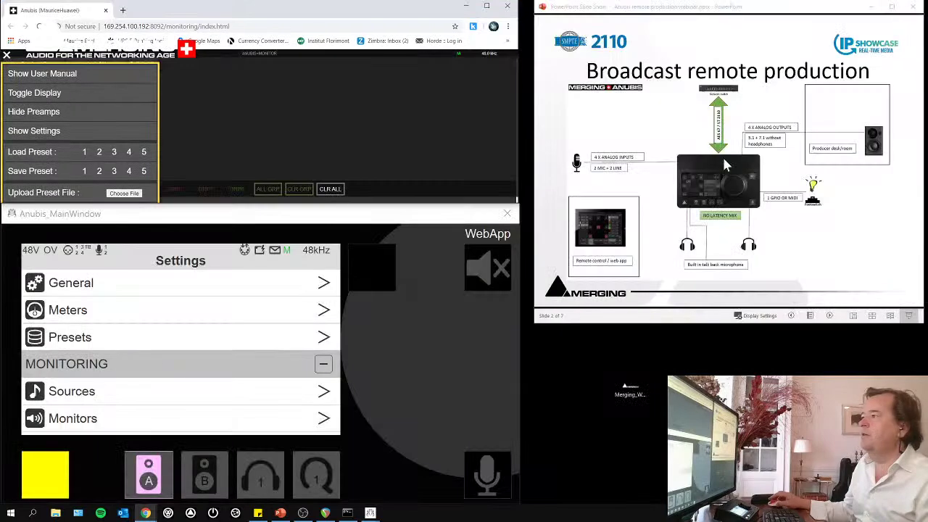
# Back in the emulator, create a new source, Source 5, in the Sources list
pyautogui.click(465, 6)
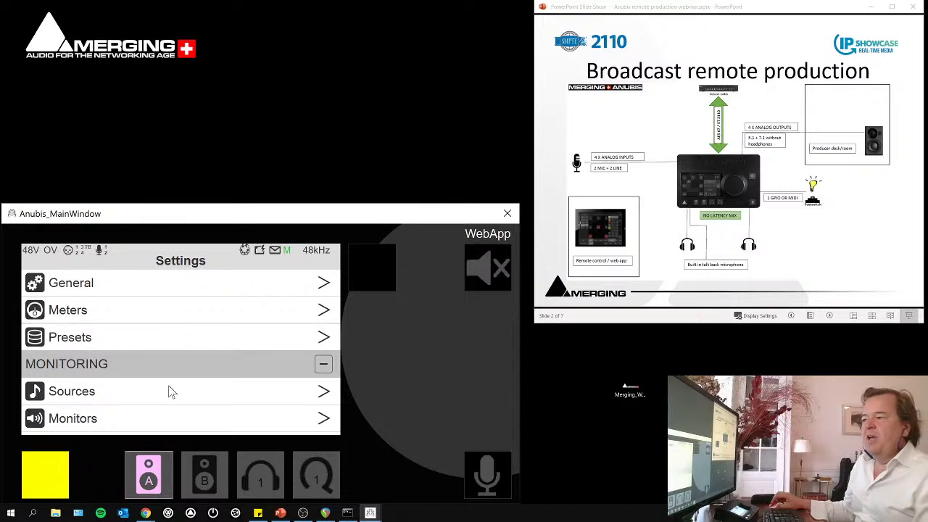
pyautogui.moveTo(170, 389); pyautogui.dragTo(172, 321)
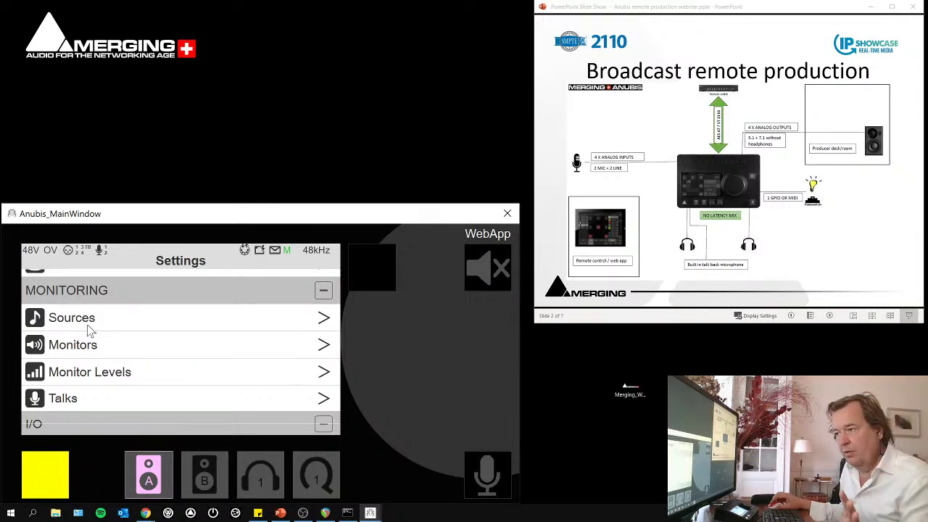
pyautogui.click(91, 330)
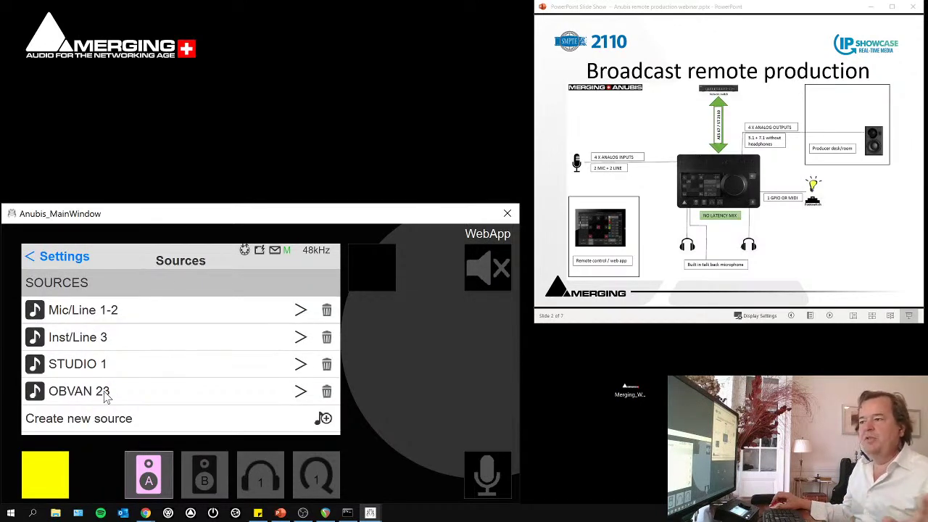
pyautogui.scroll(-1, 144, 391)
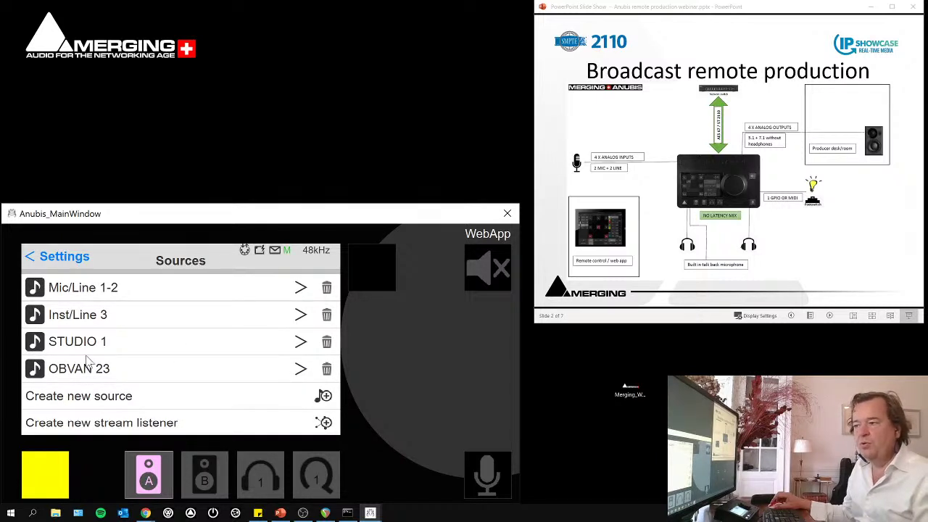
pyautogui.click(85, 404)
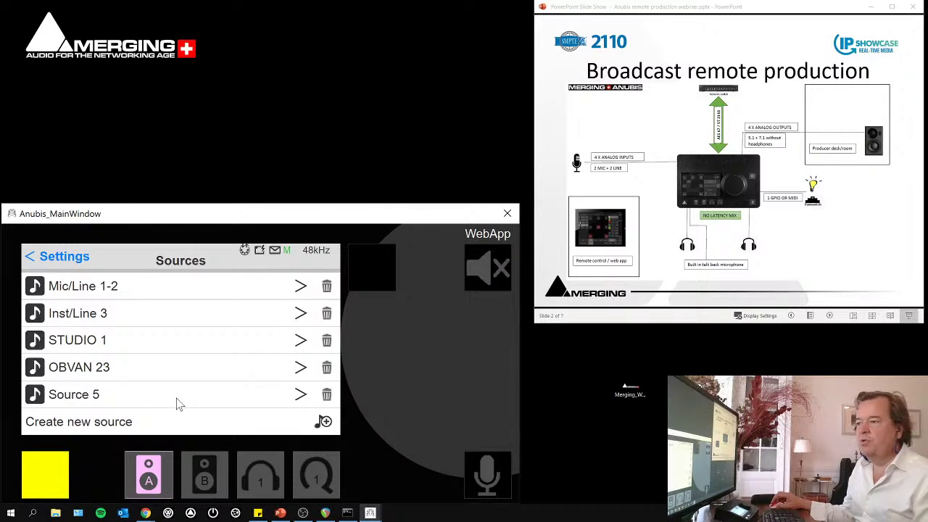
pyautogui.scroll(-1, 178, 370)
# Enable Source 5 and change its type from Mono to Stereo
pyautogui.click(125, 371)
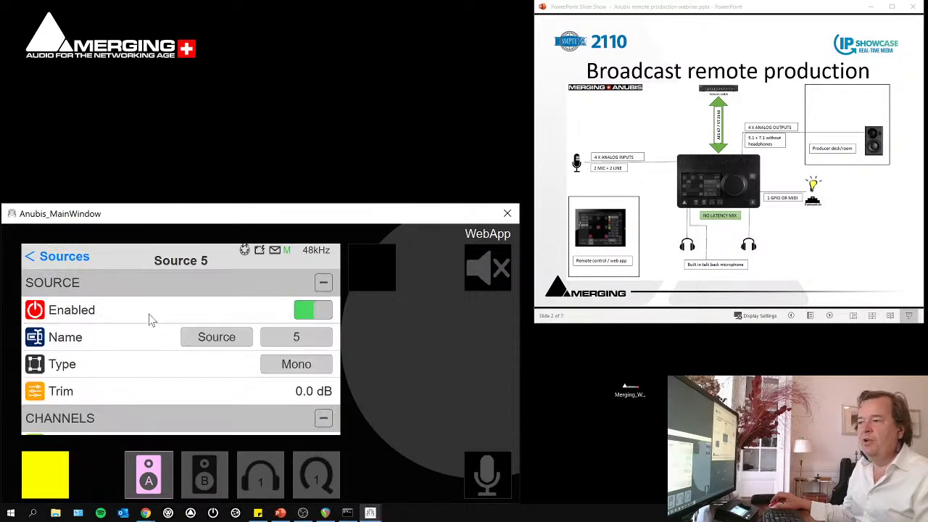
pyautogui.click(306, 312)
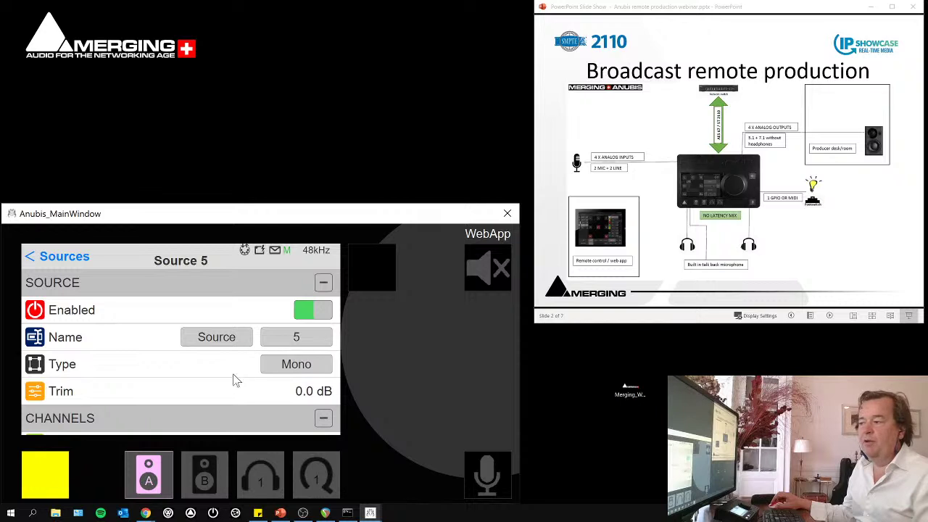
pyautogui.scroll(-1, 180, 338)
pyautogui.scroll(-1, 179, 338)
pyautogui.click(315, 318)
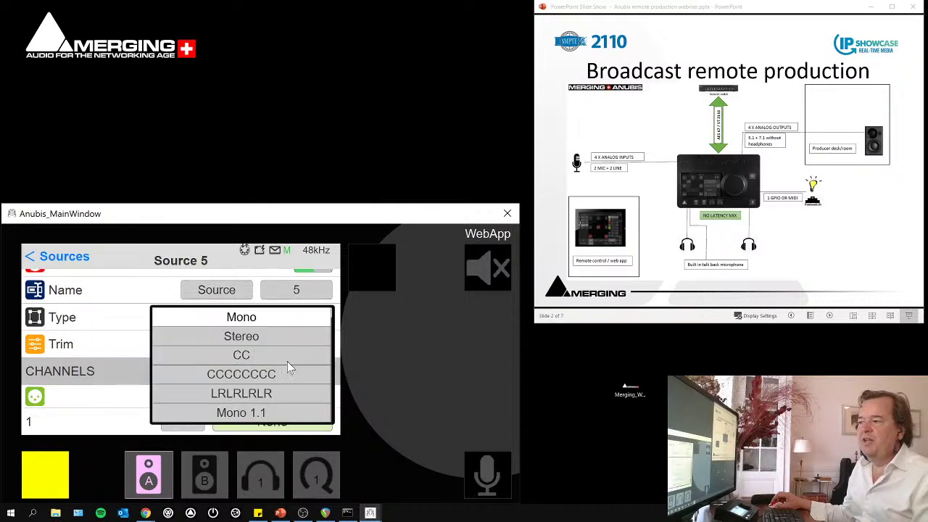
pyautogui.click(267, 337)
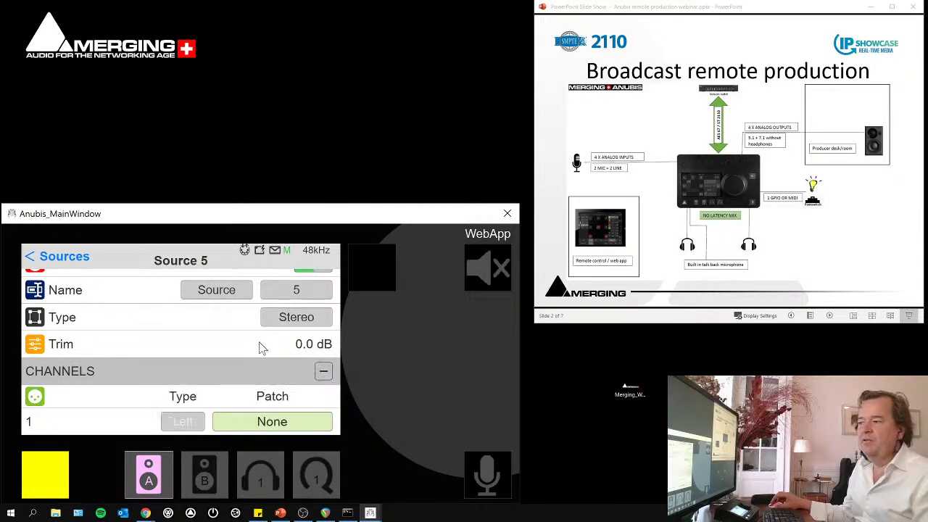
# Browse the inputs for channel 1's patch, leaving it unpatched, and return to the Sources list
pyautogui.scroll(-1, 243, 366)
pyautogui.click(268, 393)
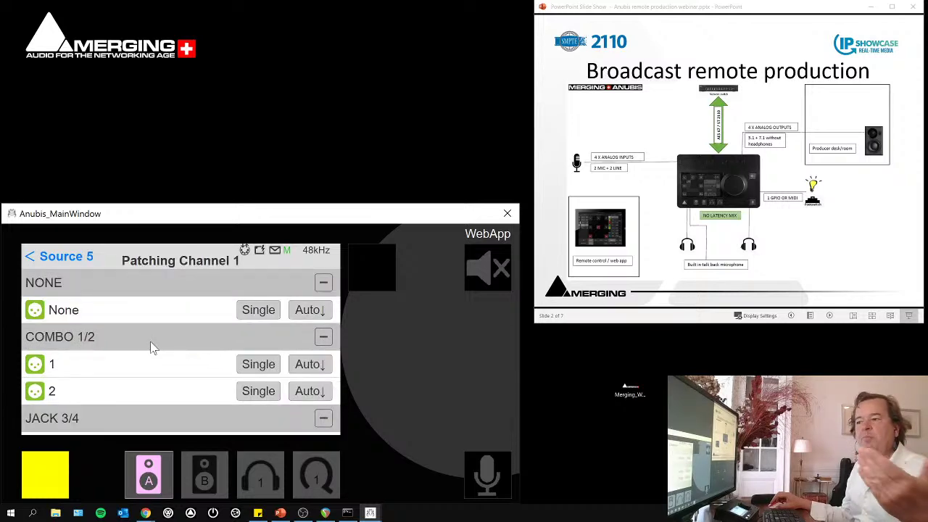
pyautogui.scroll(-1, 156, 377)
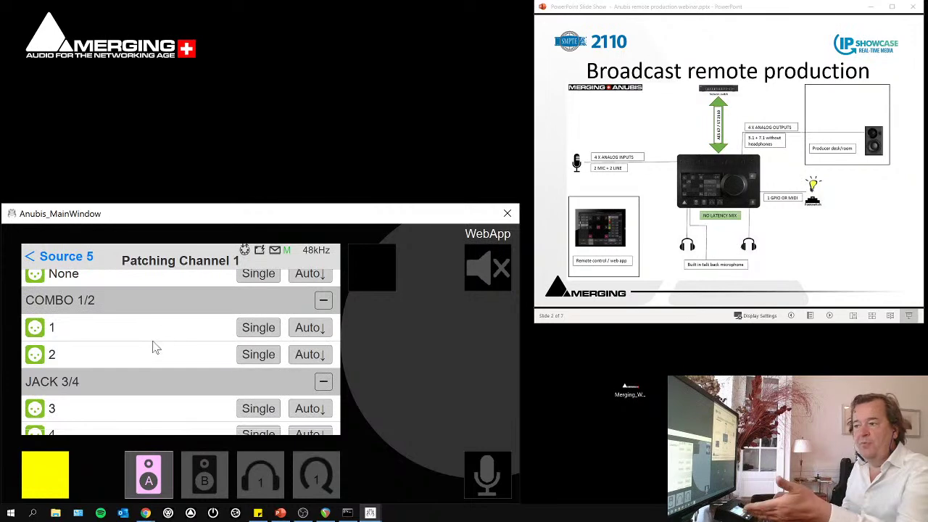
pyautogui.scroll(-2, 150, 370)
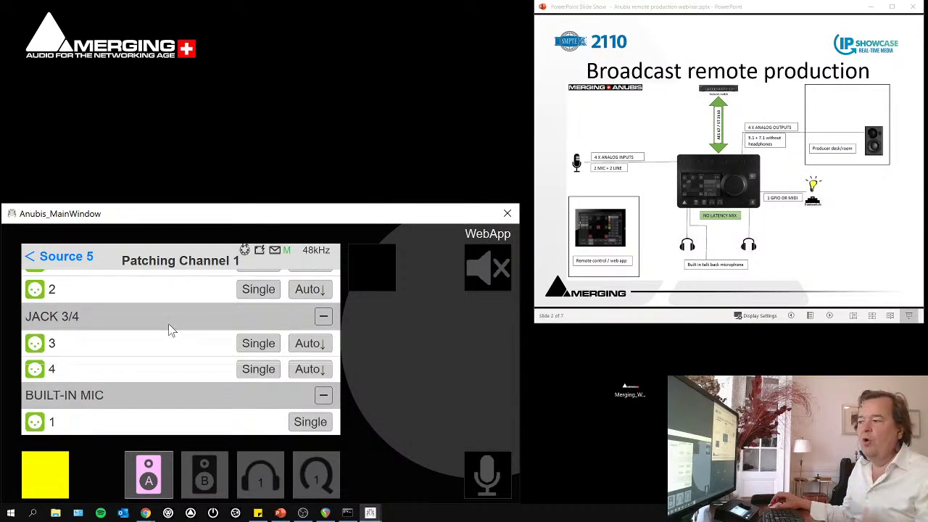
pyautogui.scroll(3, 168, 323)
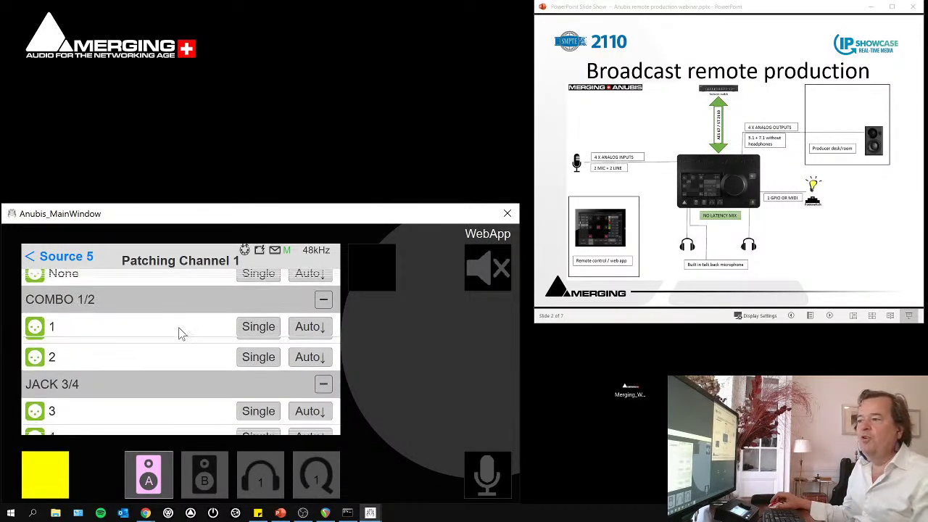
pyautogui.click(45, 261)
pyautogui.click(42, 262)
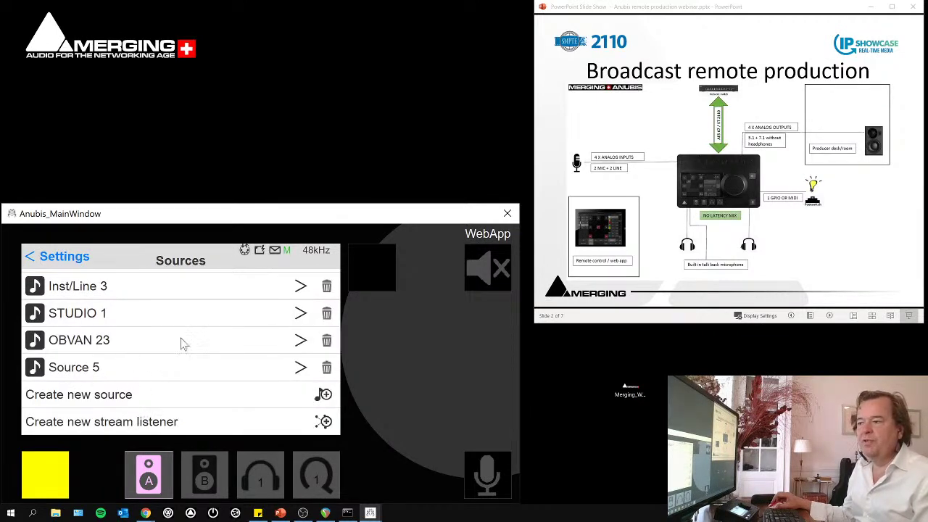
# Open the Cue 1 monitor from Monitors and view its SpeakerSet, Headphone and Cue mode options
pyautogui.click(47, 270)
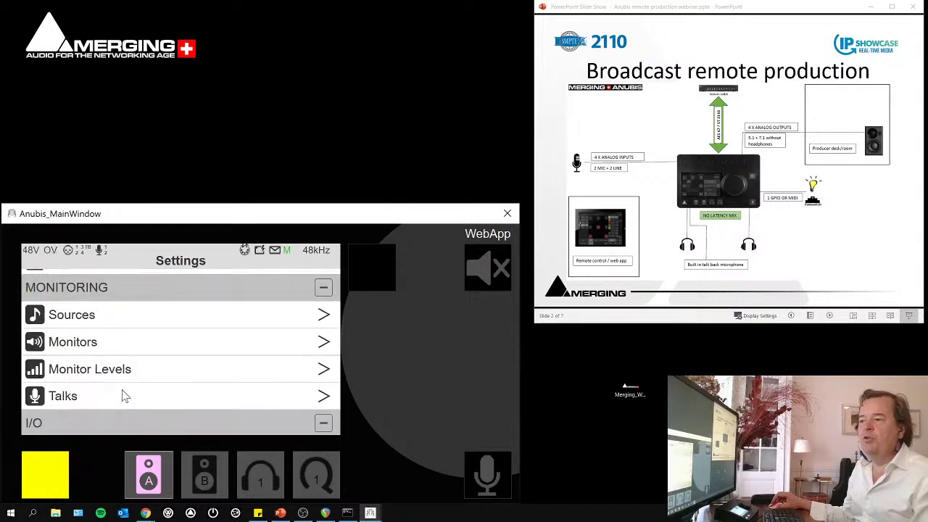
pyautogui.click(98, 349)
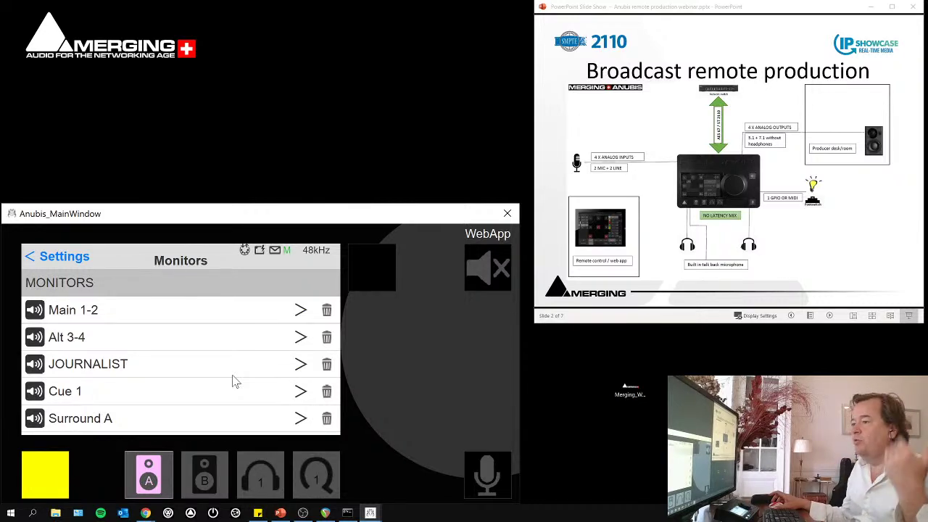
pyautogui.click(115, 397)
pyautogui.click(306, 365)
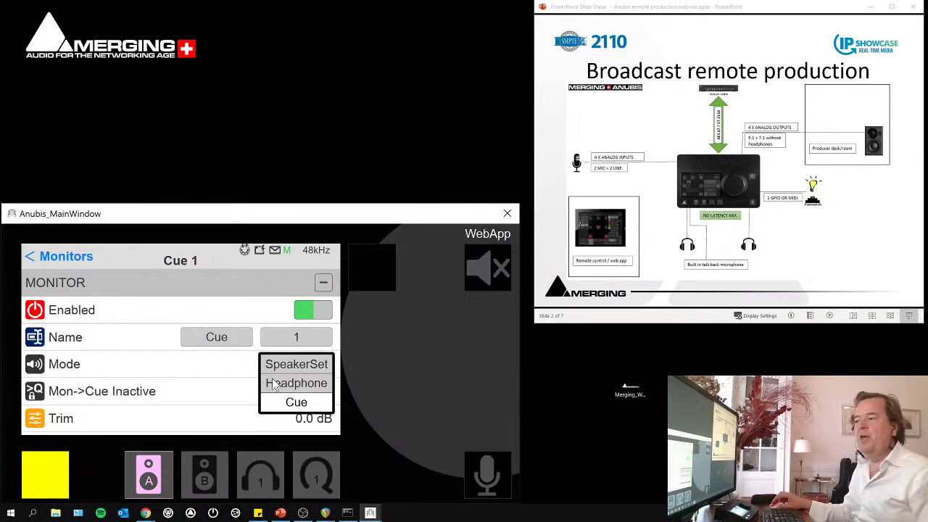
# Keep Cue 1's mode as Cue and, after reviewing the type list, keep its type Stereo
pyautogui.click(224, 384)
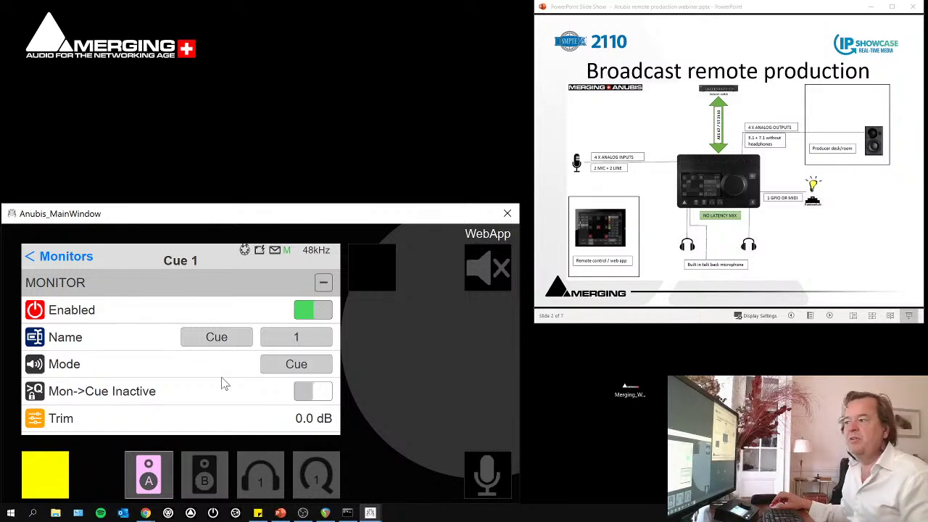
pyautogui.moveTo(249, 404); pyautogui.dragTo(186, 315)
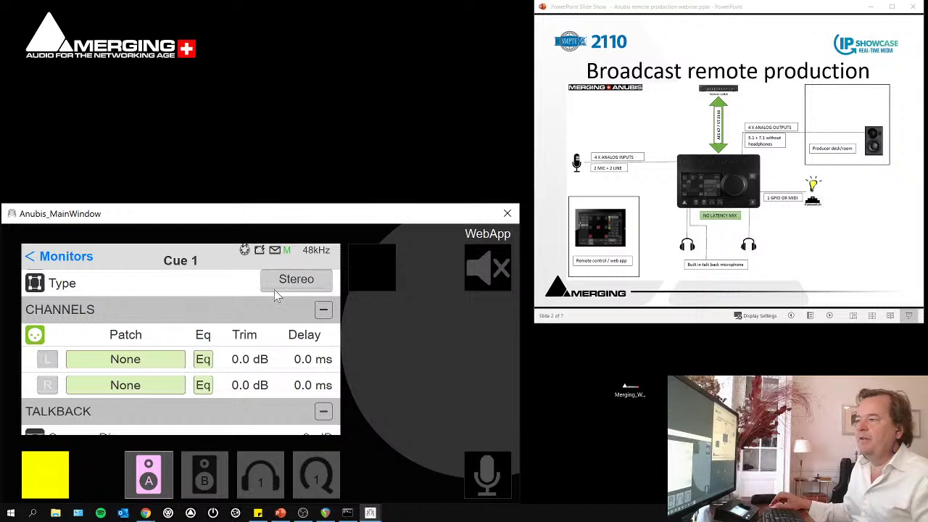
pyautogui.scroll(2, 264, 323)
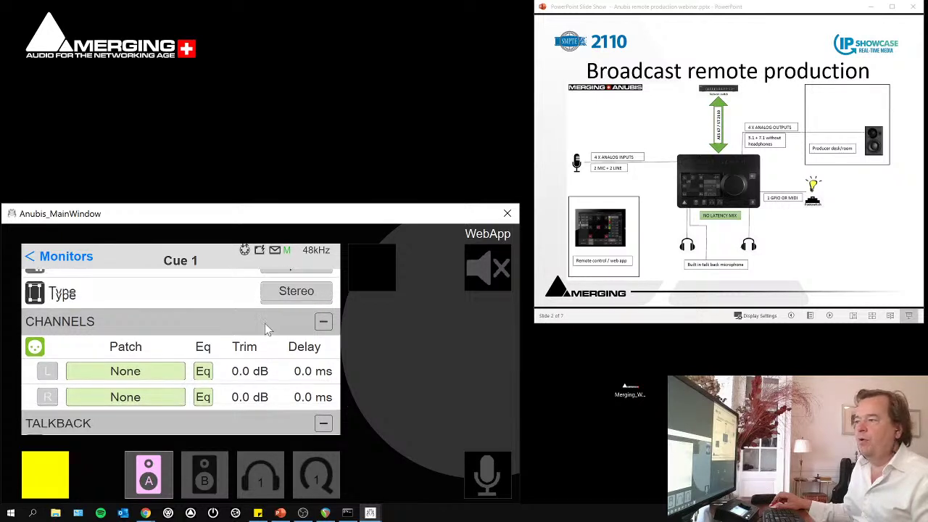
pyautogui.click(290, 294)
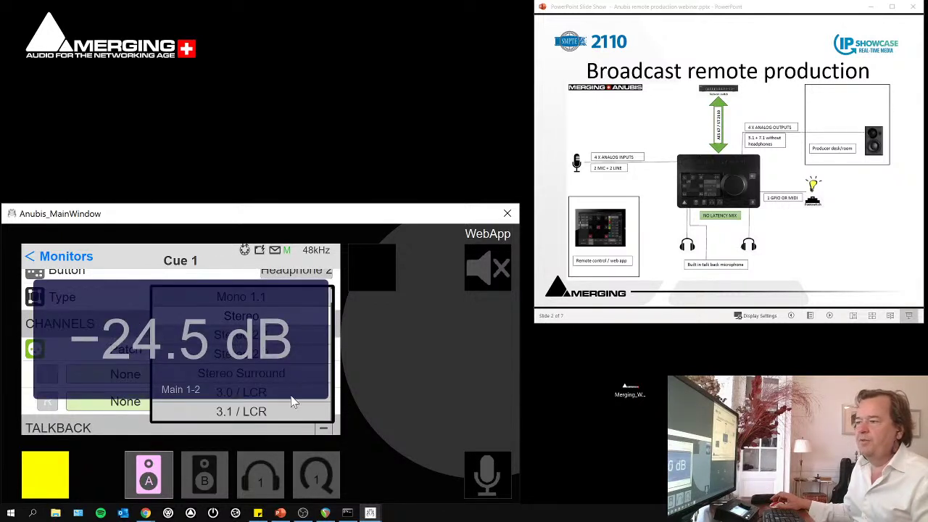
pyautogui.scroll(-5, 287, 383)
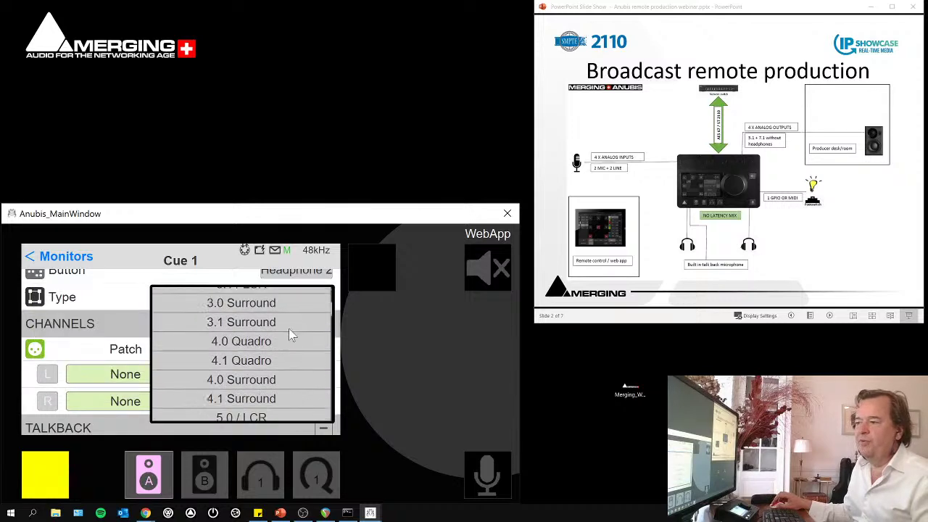
pyautogui.scroll(-6, 303, 391)
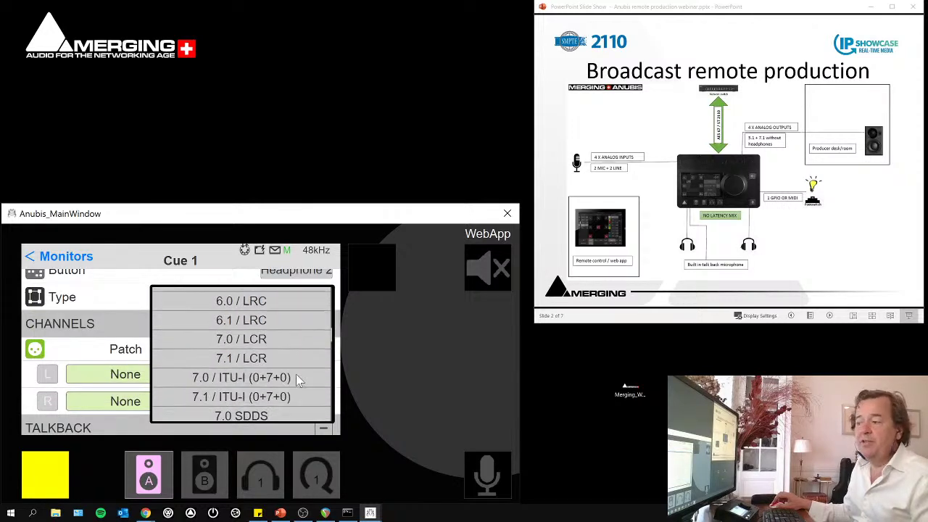
pyautogui.click(133, 303)
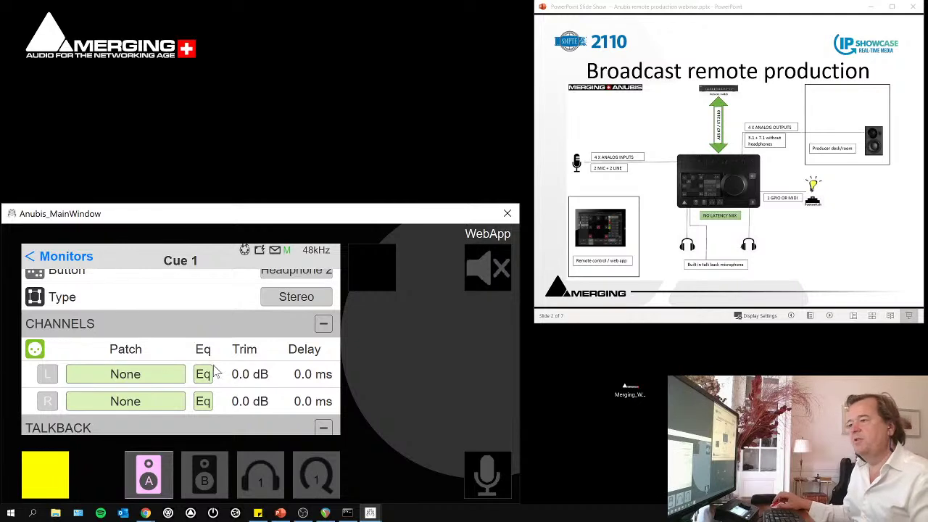
# Review the left channel's patching choices, leaving it unpatched, and return to Cue 1 settings
pyautogui.scroll(-1, 190, 286)
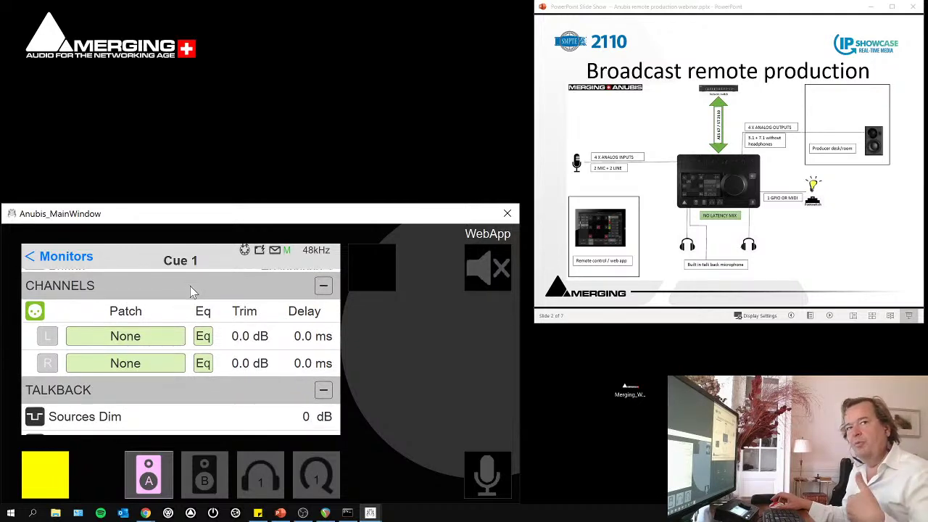
pyautogui.click(152, 337)
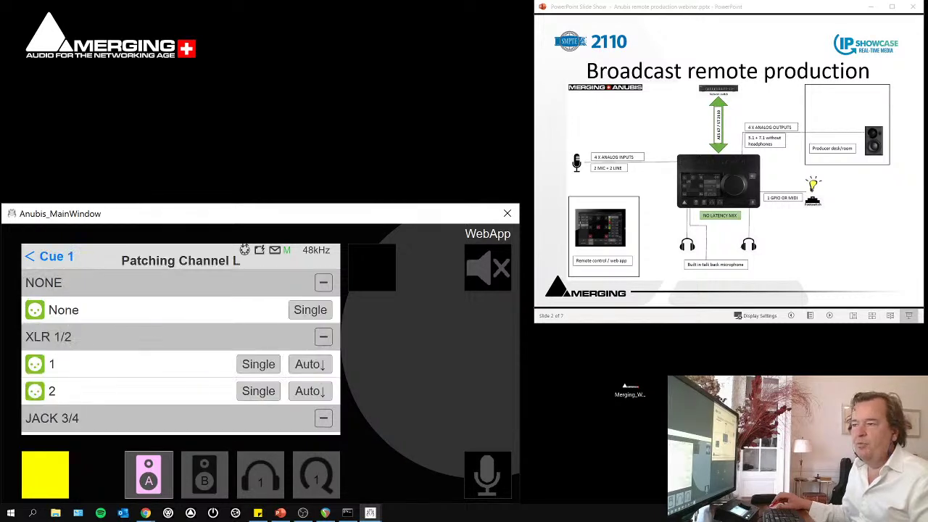
pyautogui.click(37, 257)
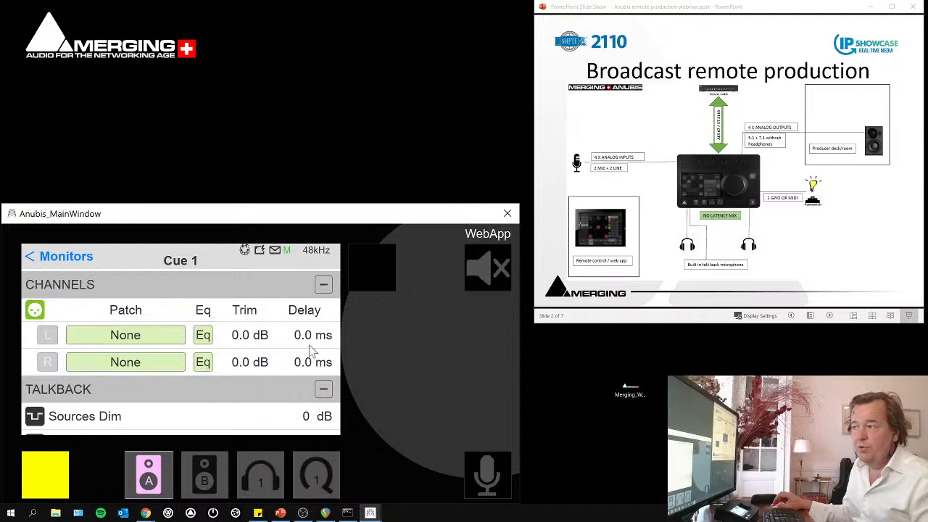
# Open the left channel's equaliser and add EQ bands 1-5
pyautogui.click(203, 337)
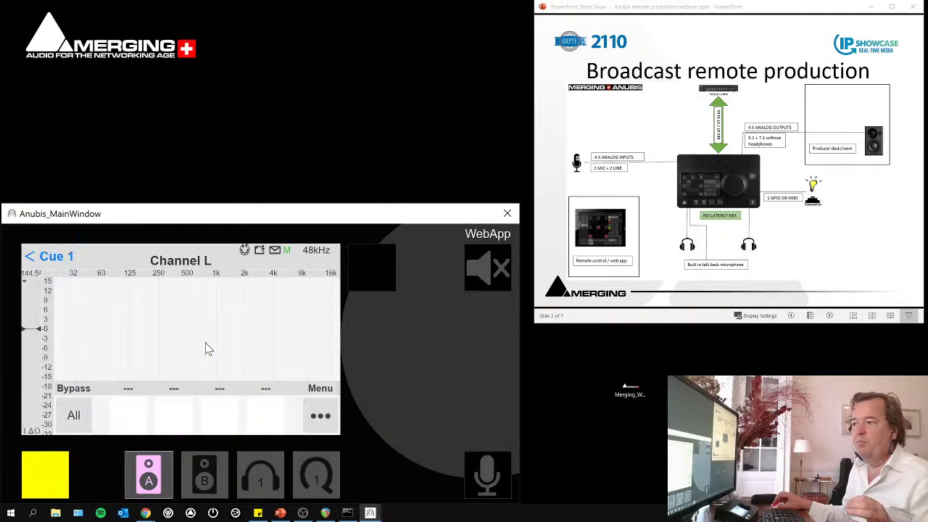
pyautogui.click(323, 415)
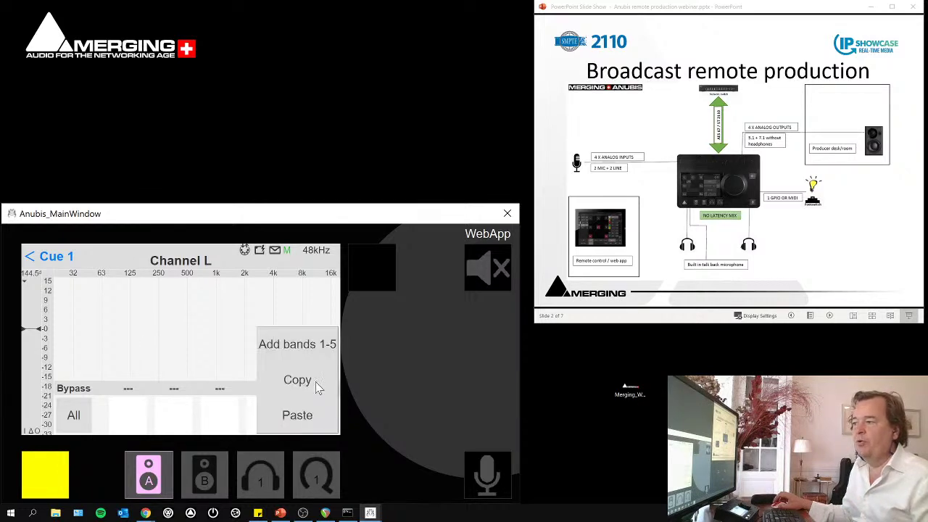
pyautogui.click(305, 352)
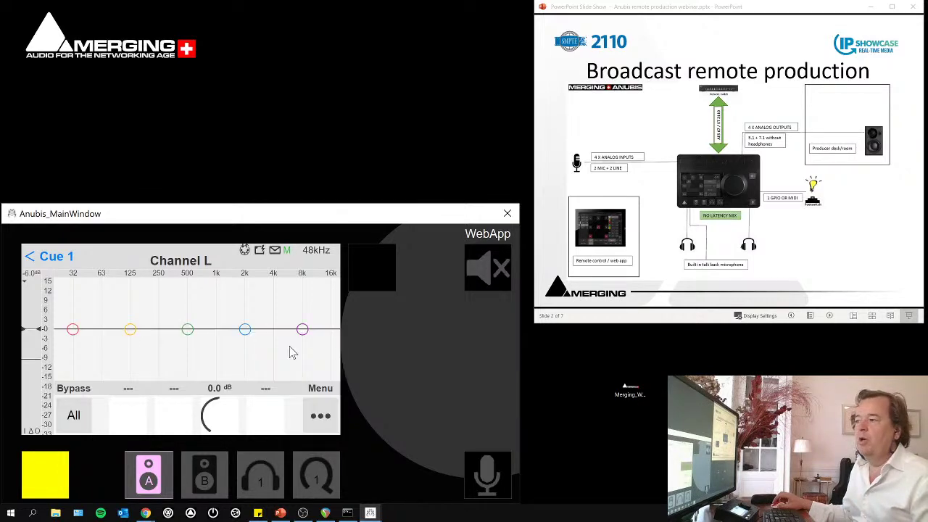
# Set band 3 to 375 Hz with a boost of about 6 dB
pyautogui.click(187, 329)
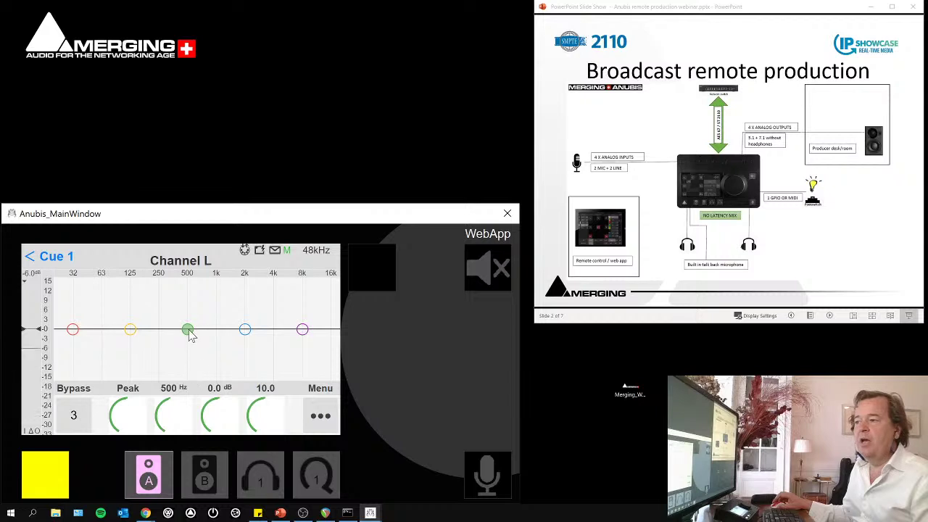
pyautogui.click(174, 415)
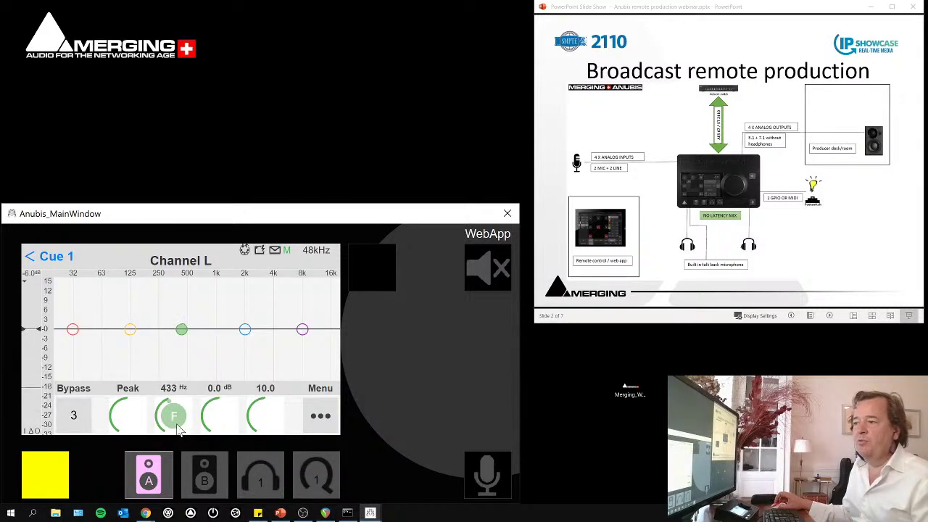
pyautogui.click(219, 417)
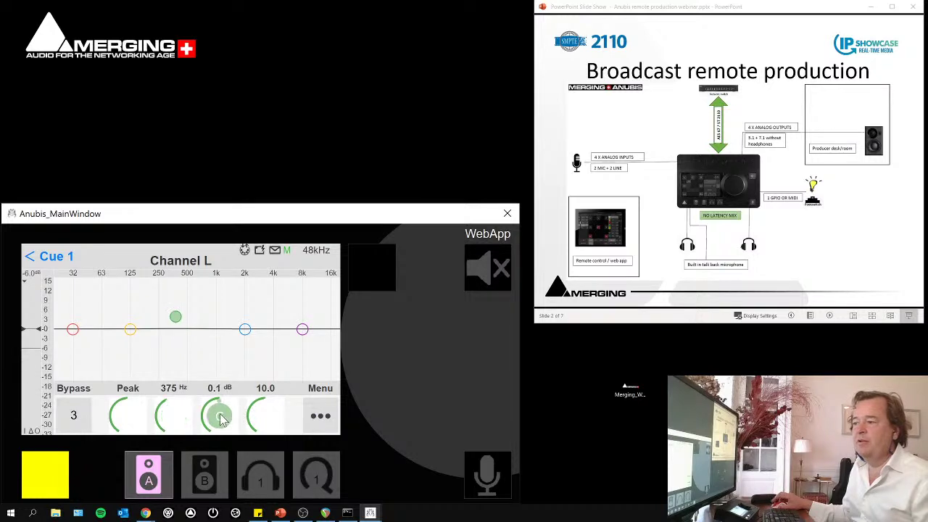
pyautogui.moveTo(219, 417); pyautogui.dragTo(208, 386)
pyautogui.click(194, 362)
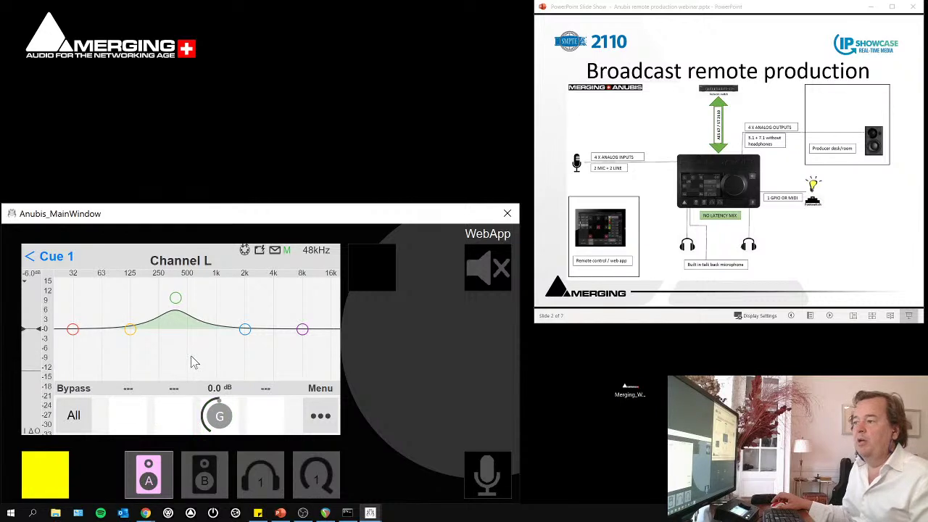
# Navigate back from Cue 1 through Monitors to Settings and scroll to the I/O section
pyautogui.click(34, 261)
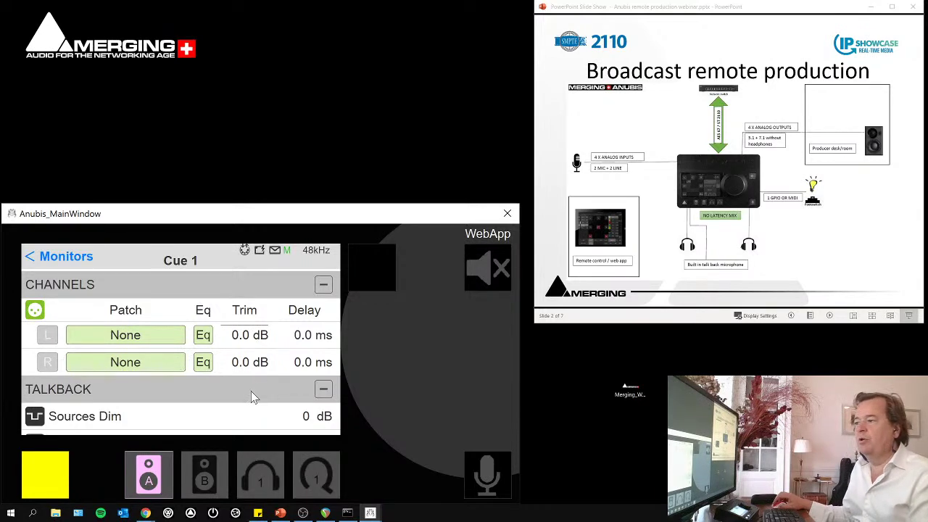
pyautogui.moveTo(251, 391); pyautogui.dragTo(234, 315)
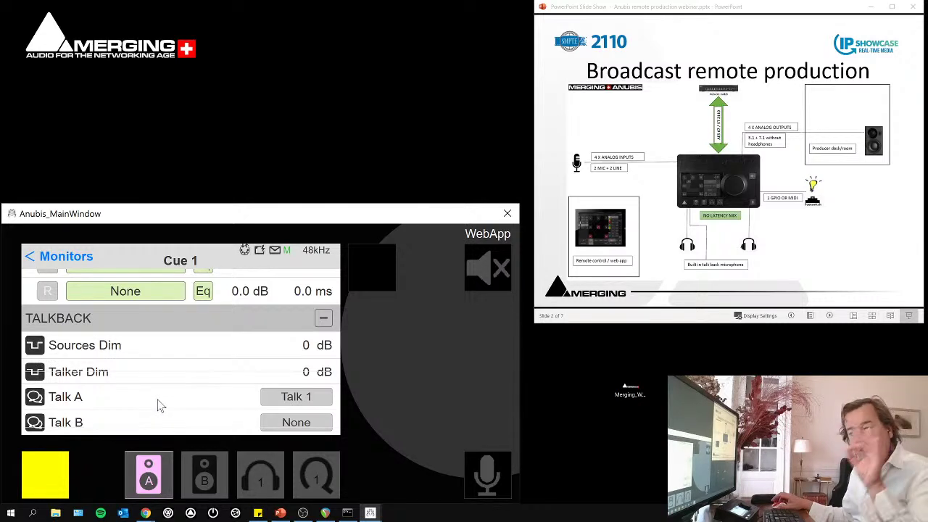
pyautogui.click(114, 288)
pyautogui.click(54, 263)
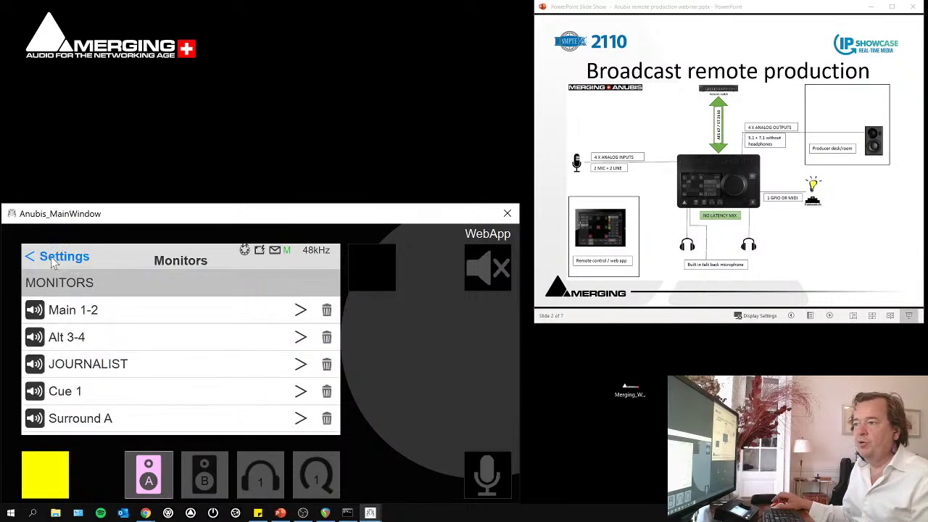
pyautogui.click(54, 259)
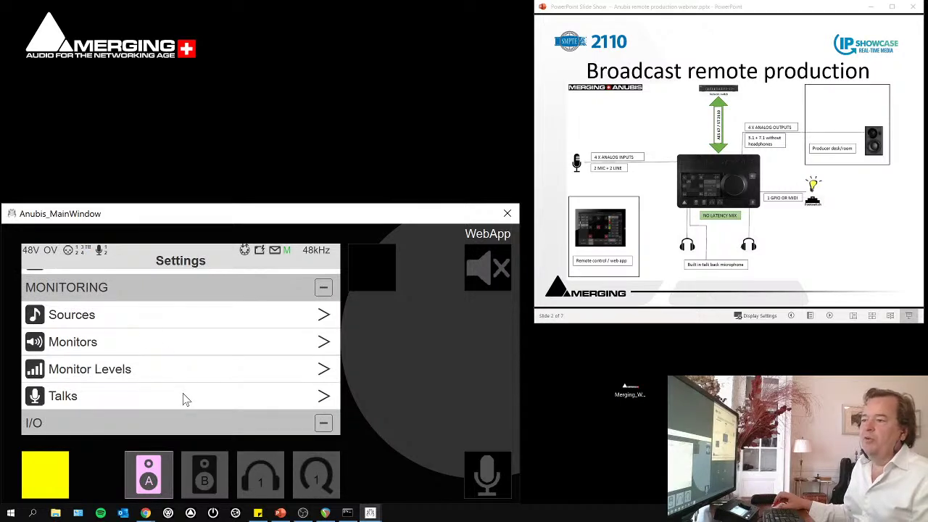
pyautogui.scroll(-2, 179, 373)
pyautogui.moveTo(191, 370); pyautogui.dragTo(171, 288)
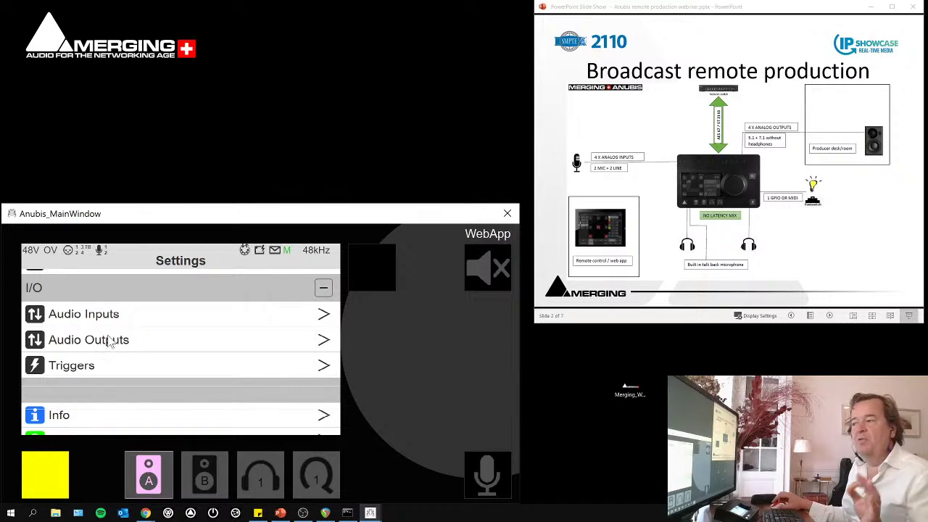
# Bring the Anubis web remote forward with its menu closed, showing the Combo 1/2 and Jack 3/4 strips
pyautogui.click(146, 513)
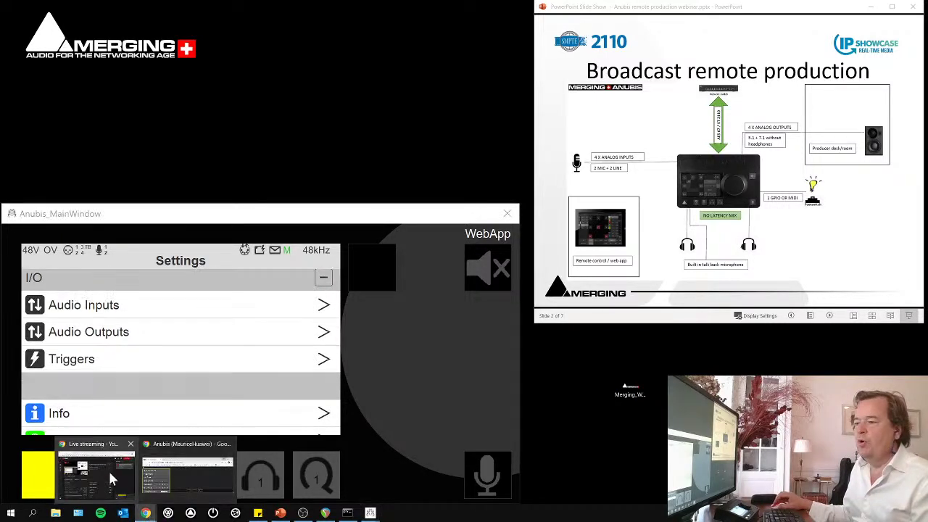
pyautogui.click(145, 456)
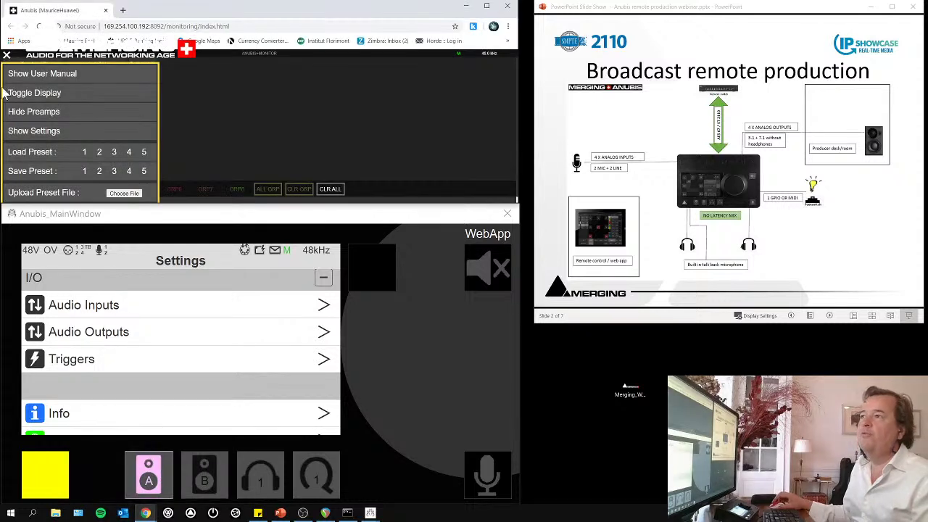
pyautogui.click(6, 55)
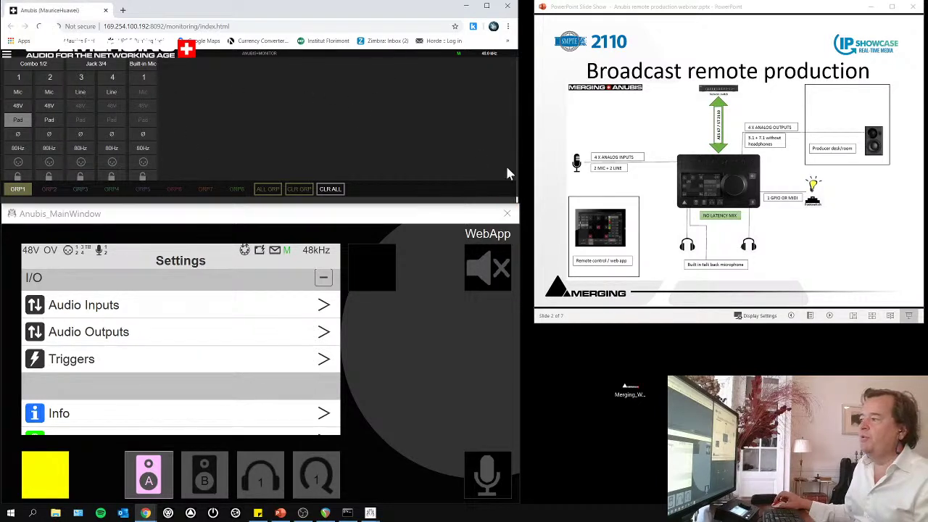
pyautogui.click(487, 11)
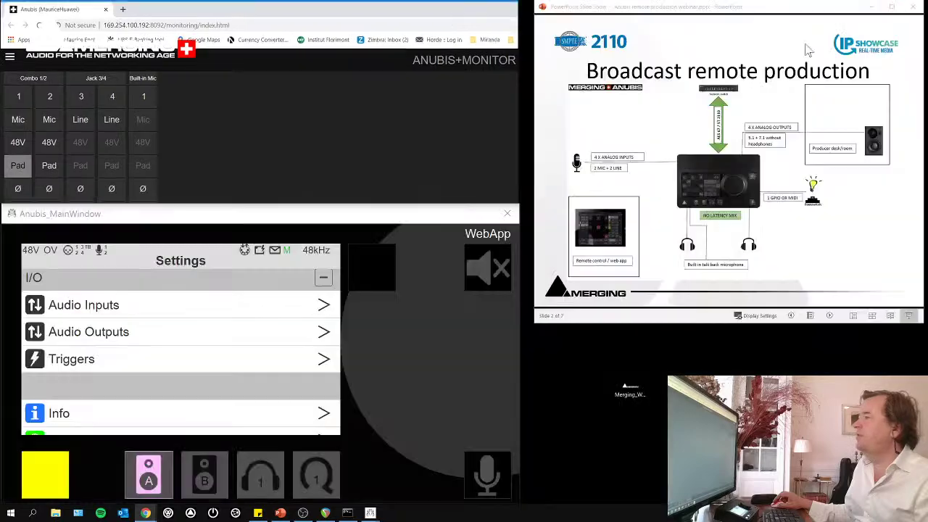
pyautogui.click(896, 6)
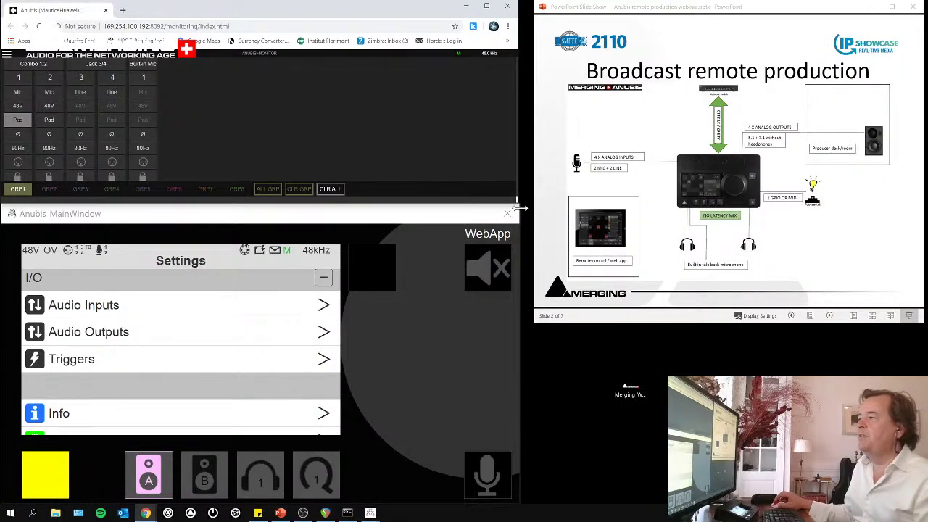
# Position and enlarge the web remote over the slide, then adjust input gains for channels 2-4, leaving channel 4 at 12.0
pyautogui.moveTo(223, 9); pyautogui.dragTo(655, 59)
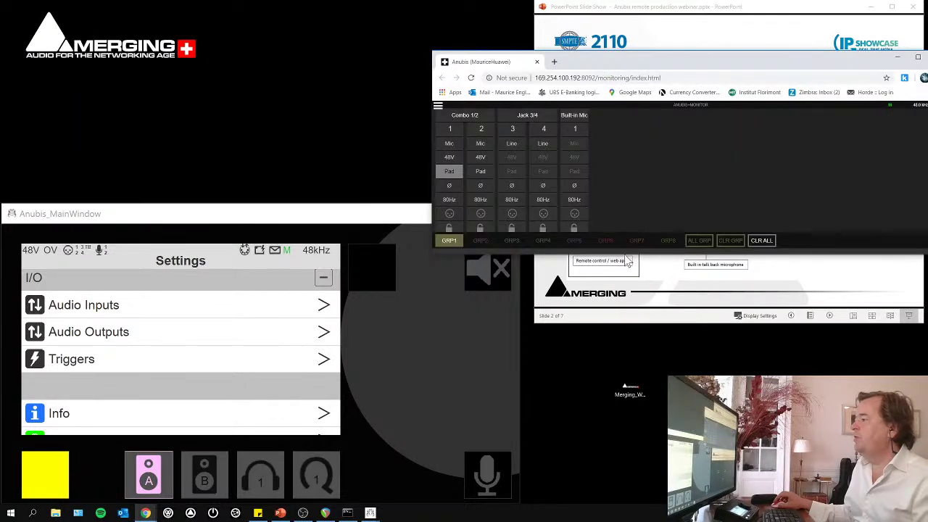
pyautogui.moveTo(623, 252); pyautogui.dragTo(623, 433)
pyautogui.moveTo(446, 363); pyautogui.dragTo(481, 342)
pyautogui.moveTo(513, 384); pyautogui.dragTo(518, 331)
pyautogui.moveTo(545, 398); pyautogui.dragTo(544, 377)
pyautogui.moveTo(512, 330); pyautogui.dragTo(480, 328)
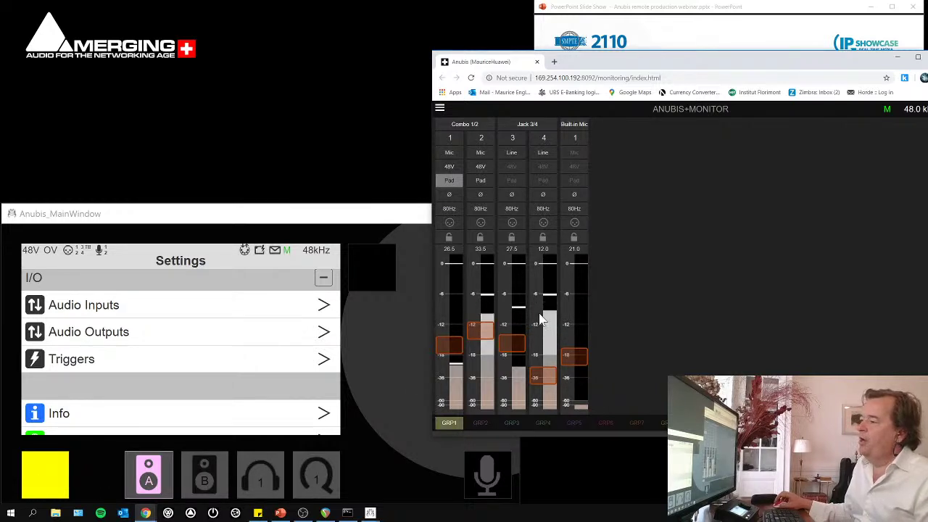
# Set channel 2's input gain to 28.5 and toggle channel 1's solo on and off
pyautogui.moveTo(487, 330); pyautogui.dragTo(486, 327)
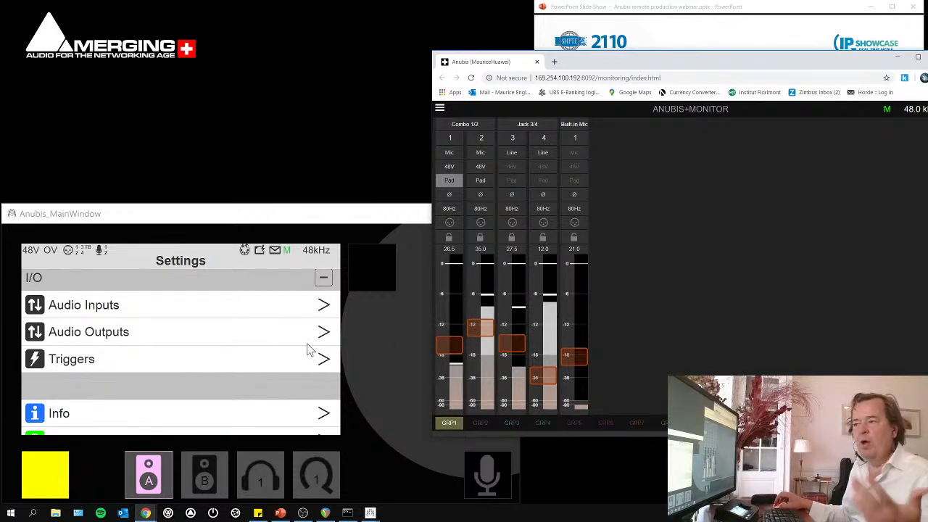
pyautogui.moveTo(485, 363); pyautogui.dragTo(485, 379)
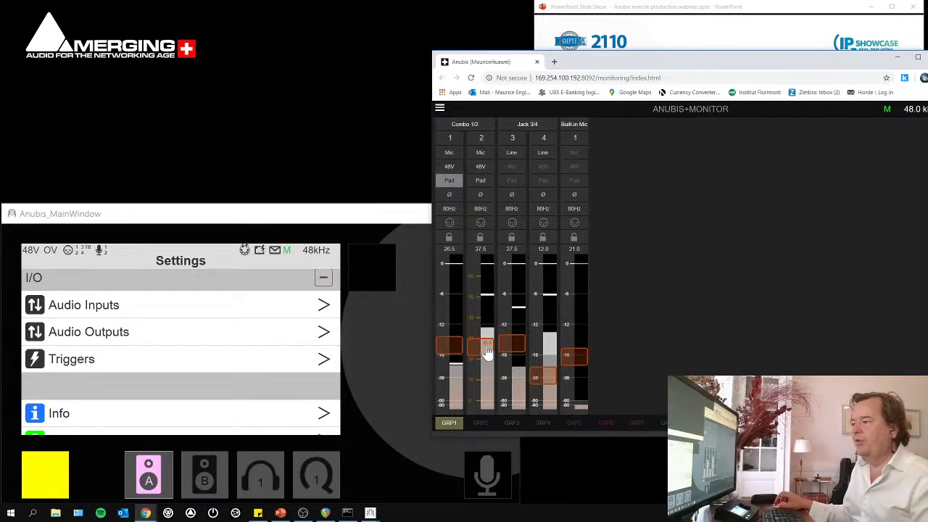
pyautogui.click(449, 224)
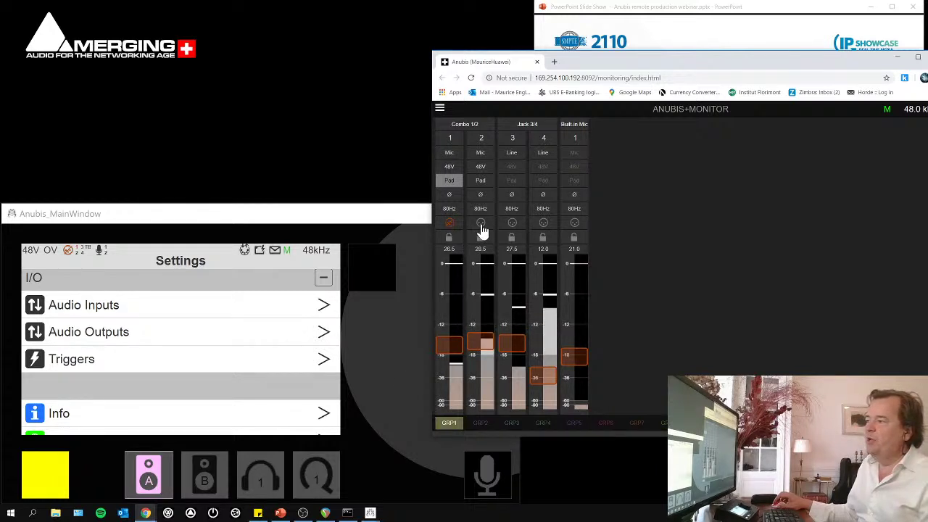
pyautogui.click(449, 225)
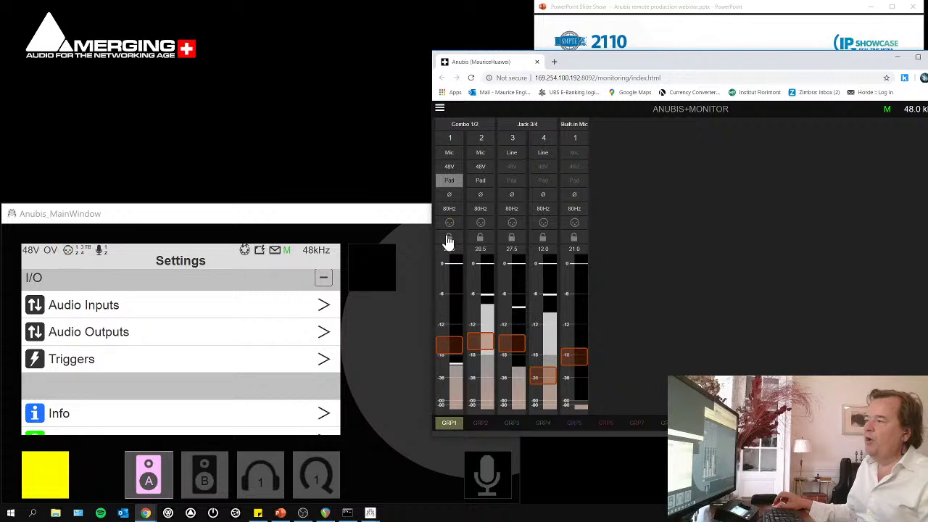
# Open Audio Inputs, where Combo 1/2 Split and Jack 3/4 Split are off, and switch between browser and emulator
pyautogui.click(102, 311)
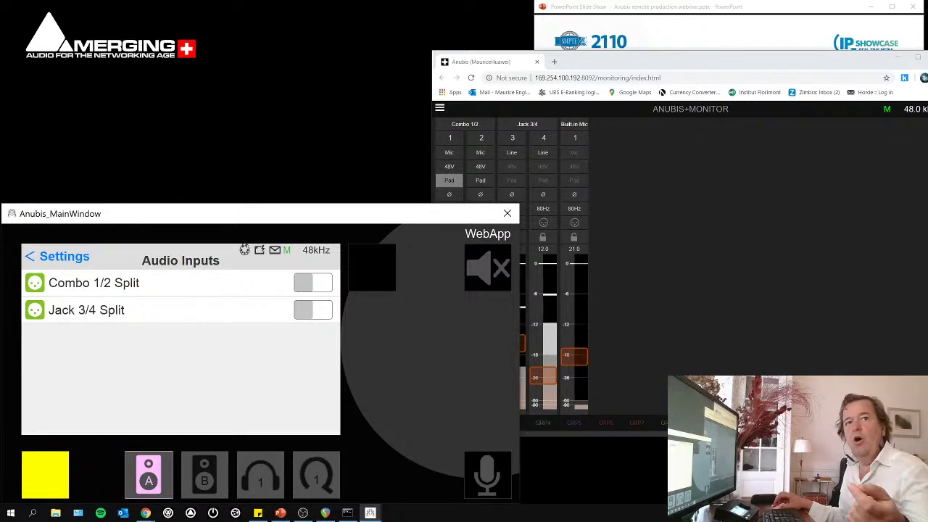
pyautogui.hotkey('alt', 'Tab')
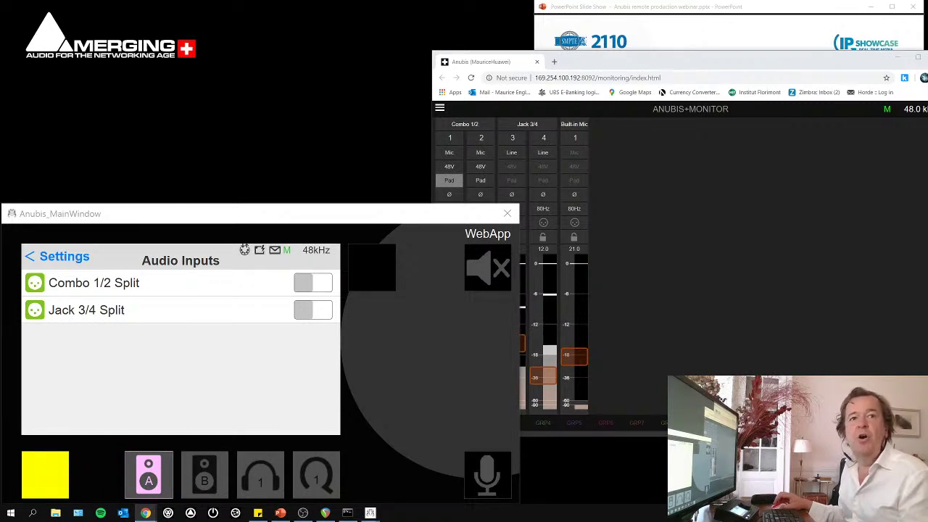
pyautogui.hotkey('alt', 'Tab')
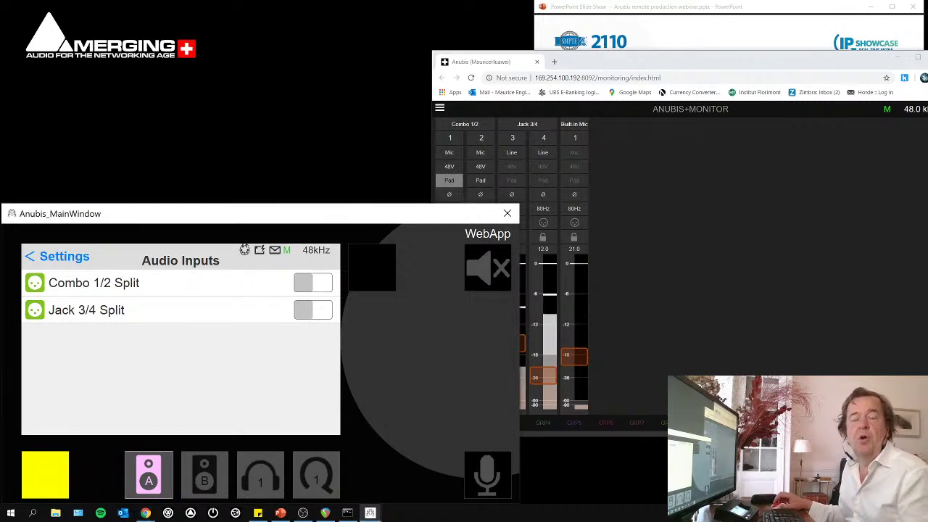
pyautogui.hotkey('alt', 'Tab')
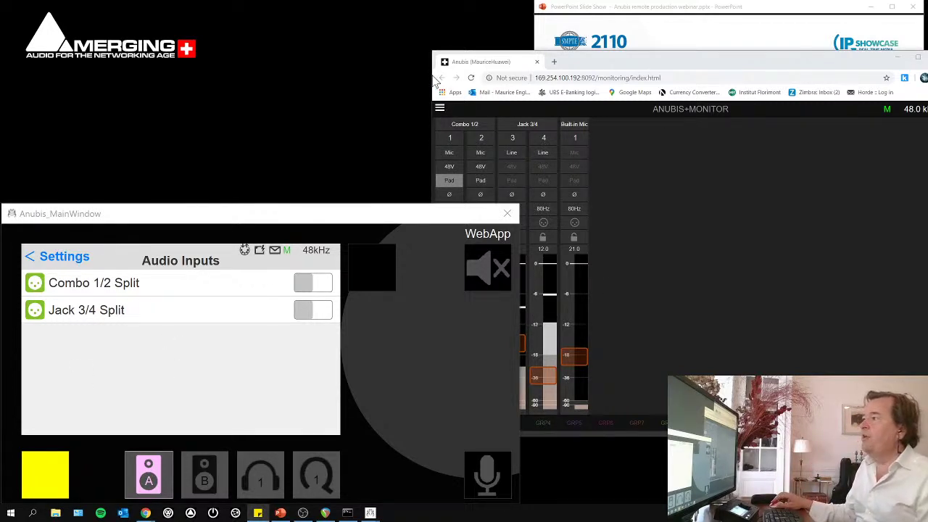
# Narrow the Chrome monitor beside the emulator and switch Combo 1/2 Split on
pyautogui.moveTo(433, 81); pyautogui.dragTo(573, 86)
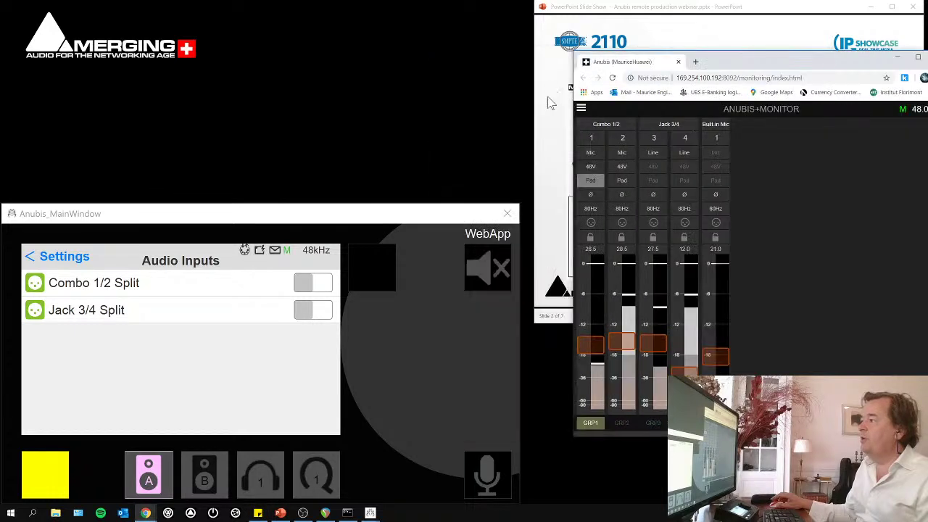
pyautogui.click(435, 215)
pyautogui.click(308, 288)
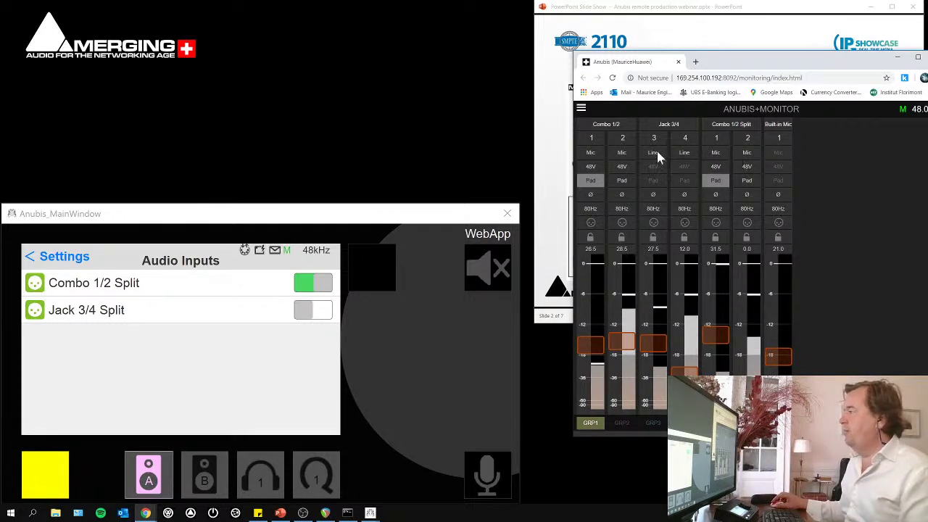
# Briefly enable Jack 3/4 Split, then turn off both the Jack 3/4 and Combo 1/2 splits
pyautogui.click(313, 318)
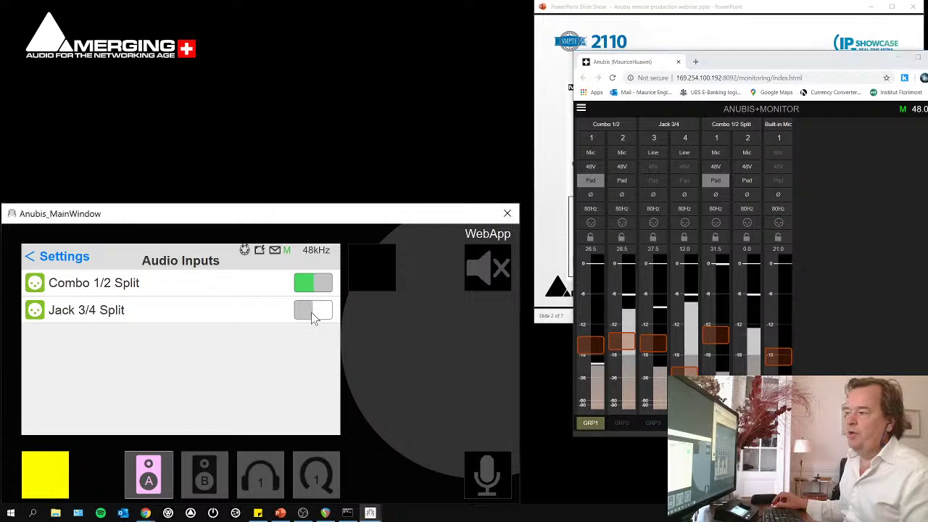
pyautogui.click(312, 317)
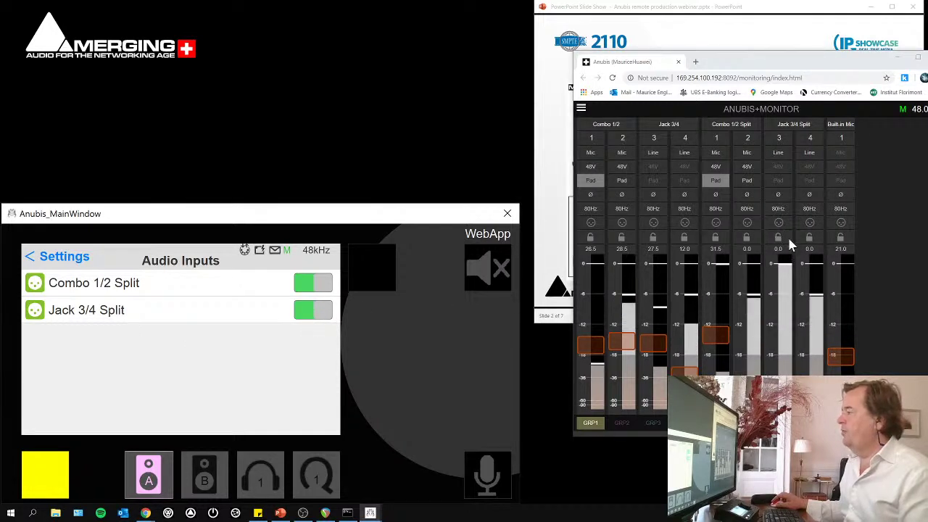
pyautogui.click(323, 319)
pyautogui.click(314, 286)
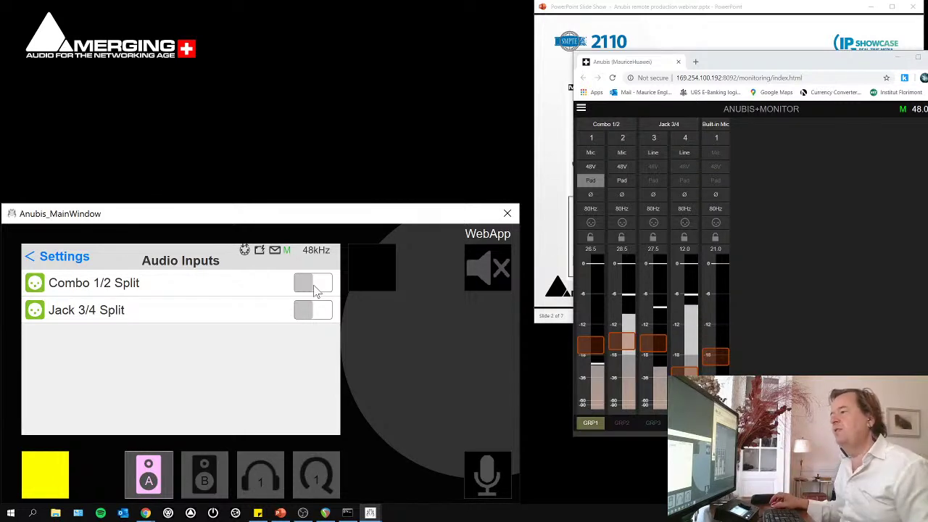
# Check the Triggers settings, then return to the main Settings list and scroll through it
pyautogui.click(57, 259)
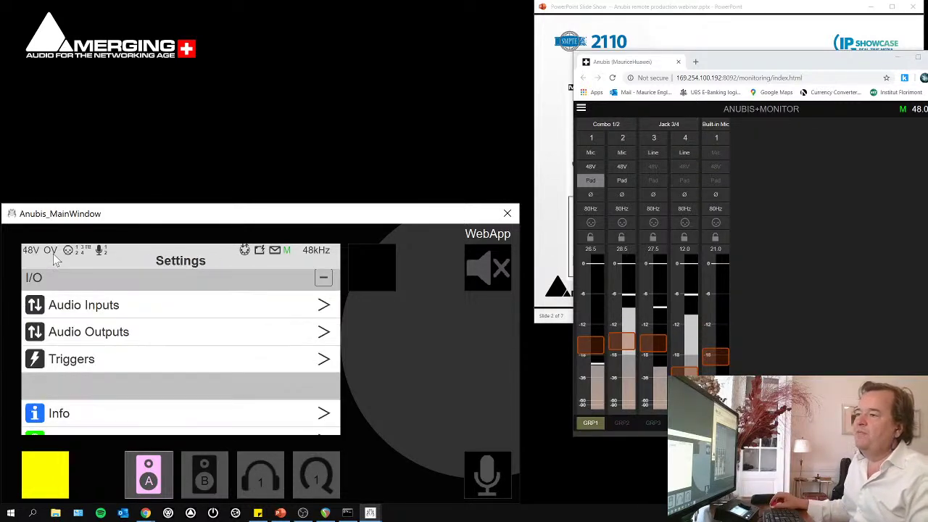
pyautogui.click(146, 361)
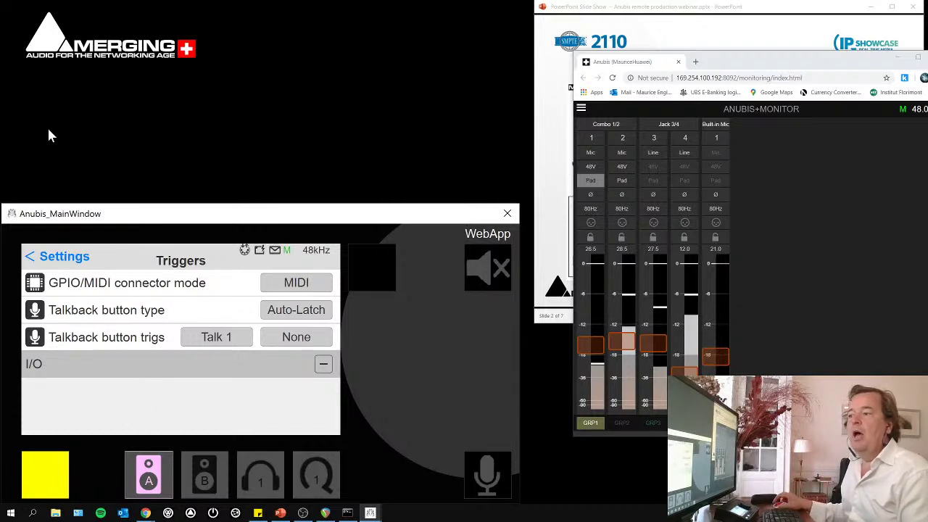
pyautogui.click(34, 261)
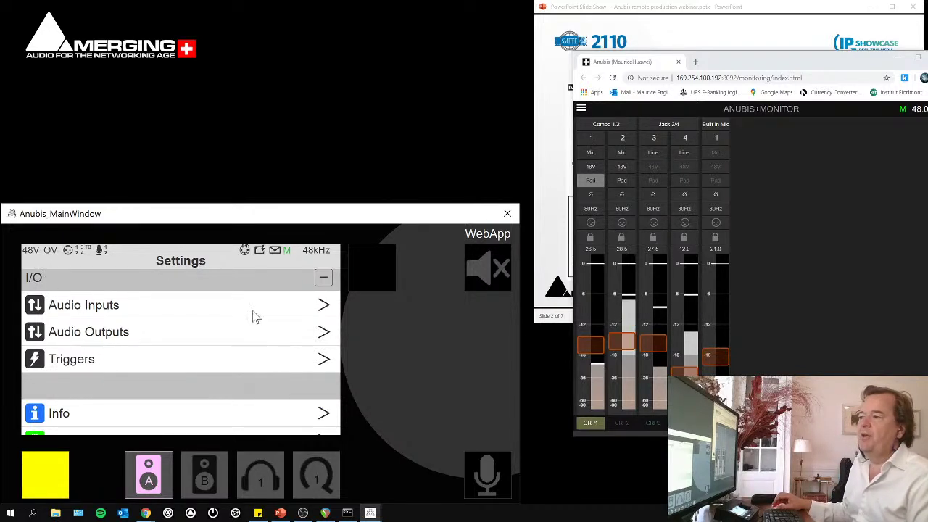
pyautogui.moveTo(224, 311); pyautogui.dragTo(228, 384)
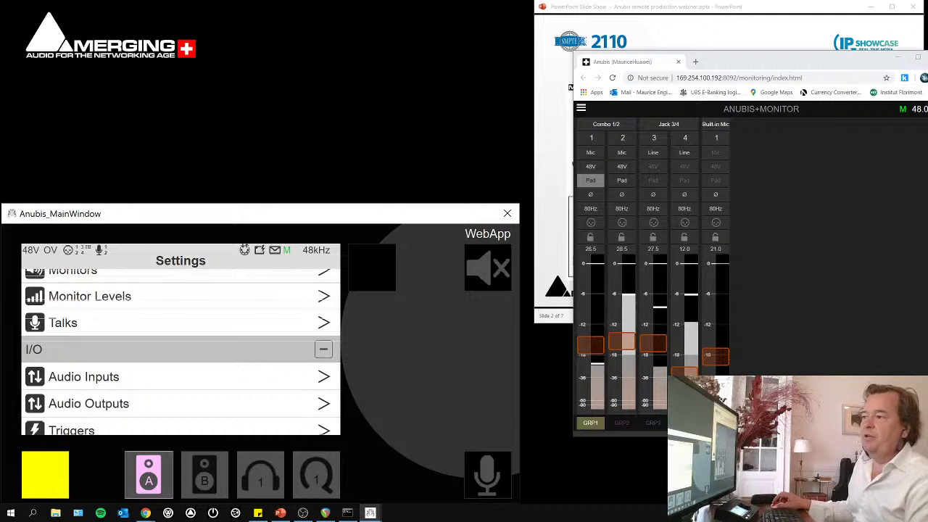
pyautogui.scroll(2, 196, 319)
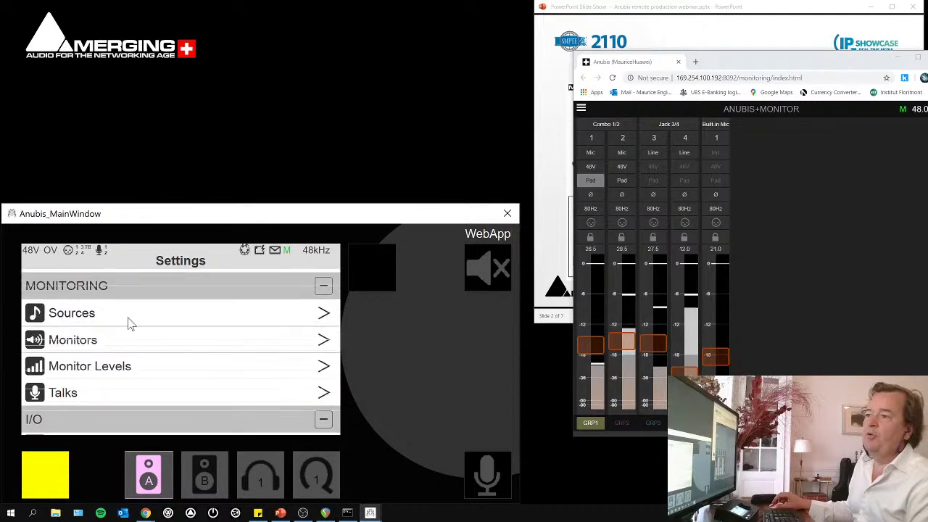
pyautogui.scroll(3, 129, 324)
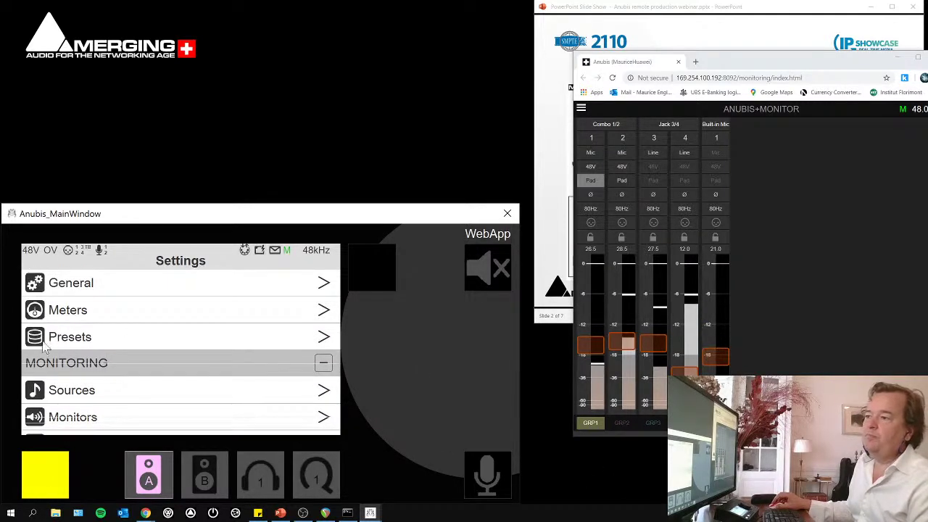
# Move between Home, the source list and the Sources and Monitors meters, ending on Main 1-2 controls
pyautogui.click(45, 479)
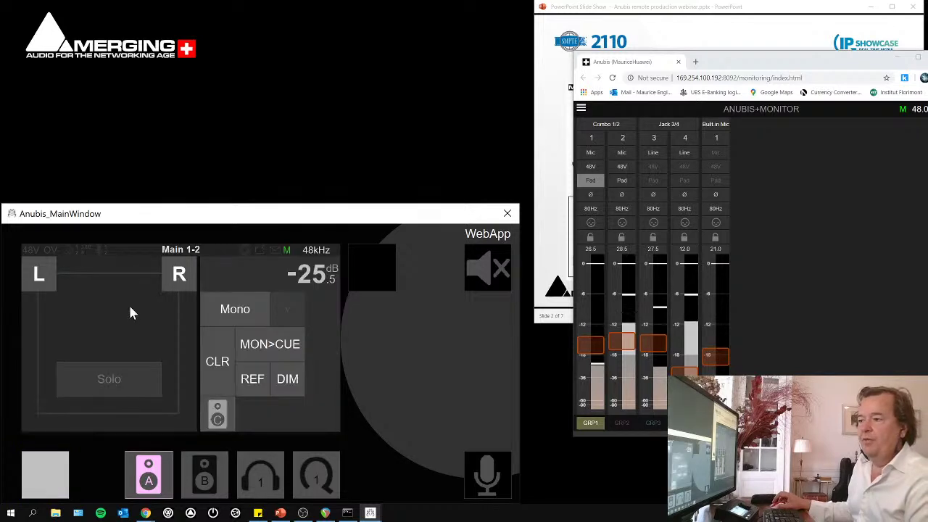
pyautogui.click(48, 479)
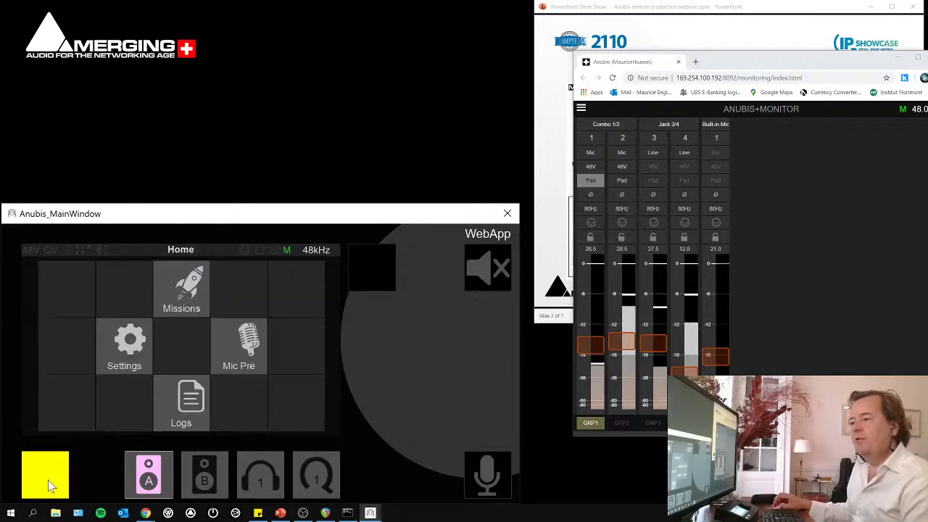
pyautogui.click(47, 478)
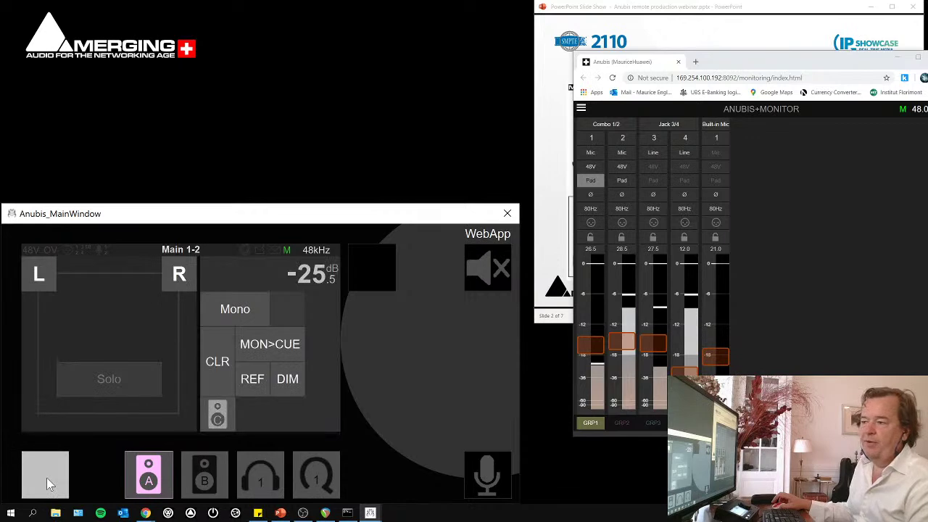
pyautogui.click(46, 478)
pyautogui.click(48, 479)
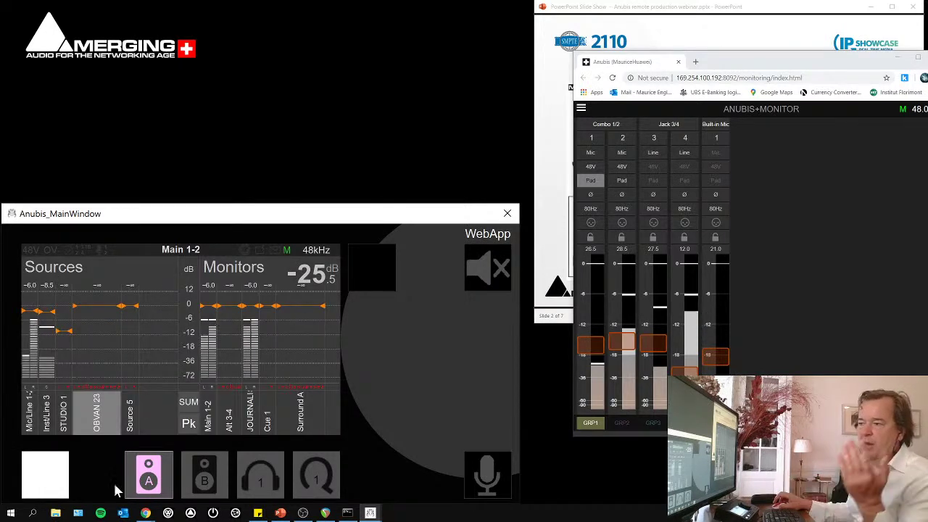
pyautogui.click(51, 487)
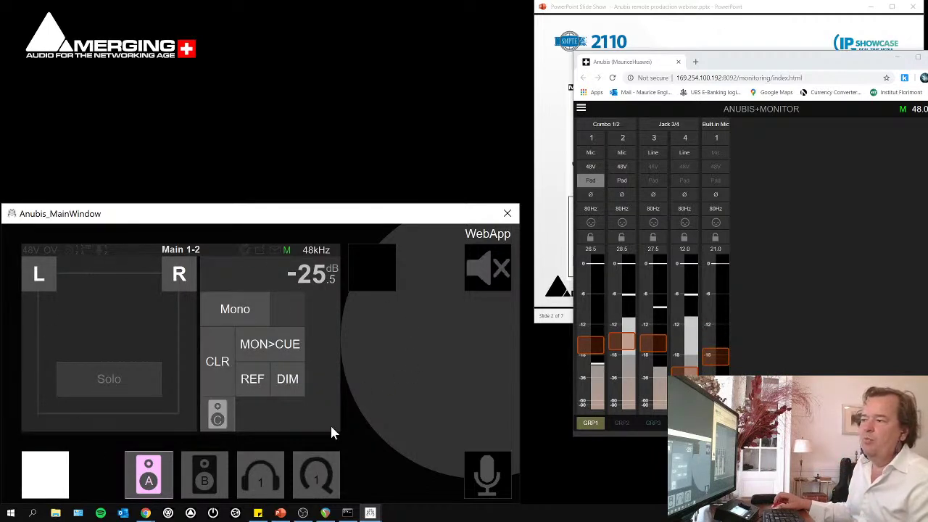
# Try Alt 3-4, Surround A 7.1, JOURNALIST headphones and Cue 1, then monitor Main 1-2 again
pyautogui.click(206, 482)
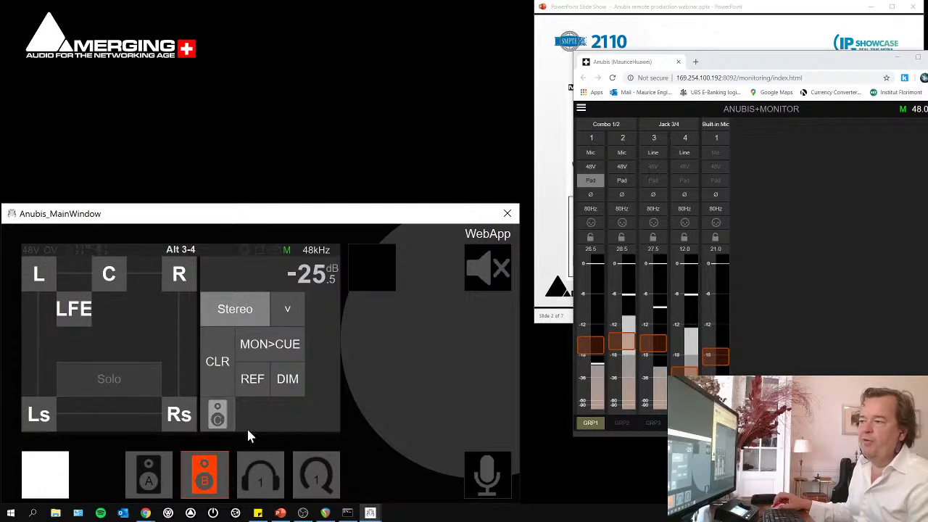
pyautogui.click(218, 415)
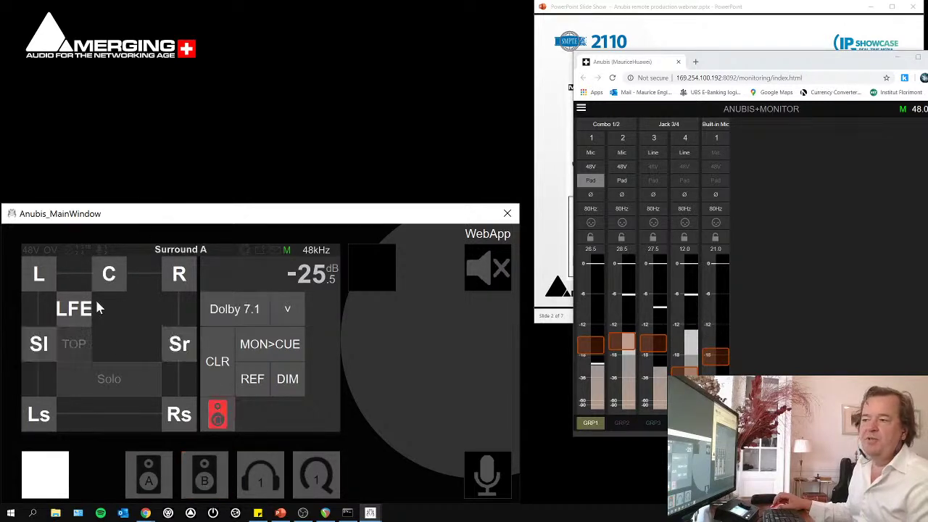
pyautogui.click(72, 345)
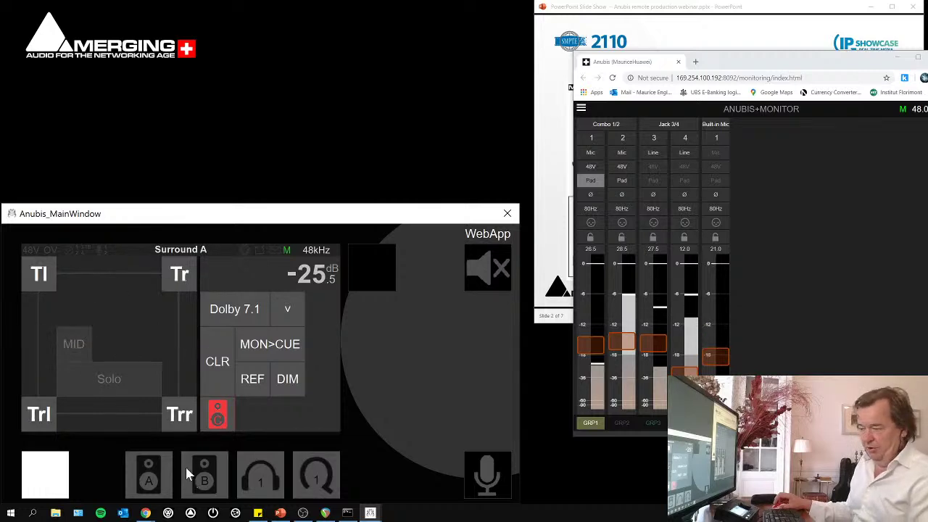
pyautogui.click(251, 481)
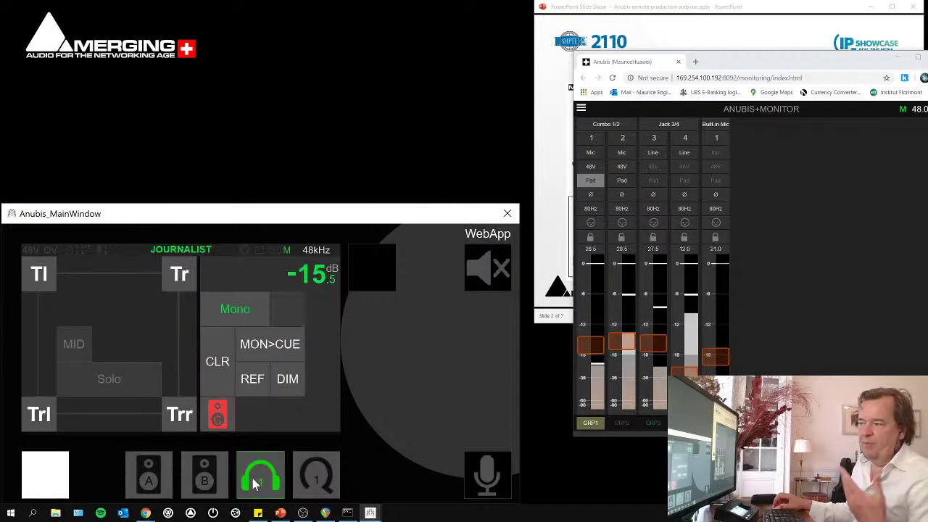
pyautogui.click(321, 491)
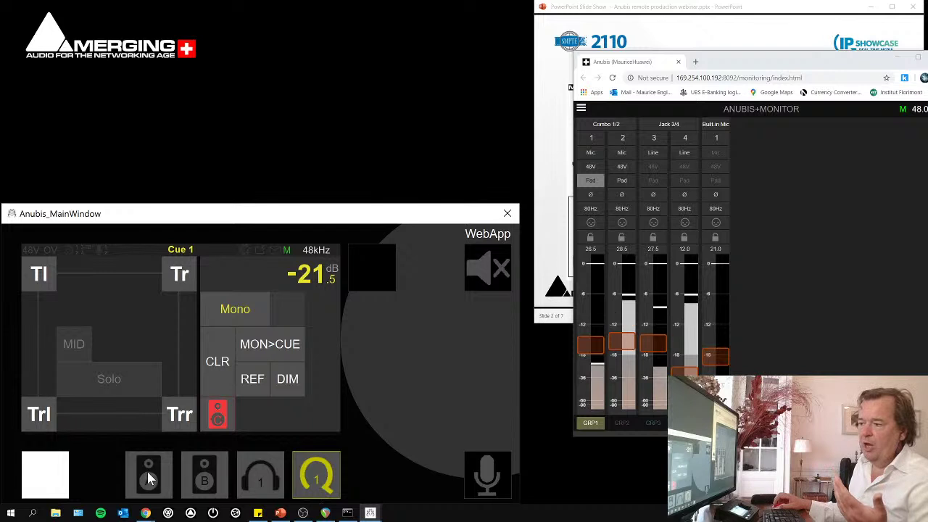
pyautogui.click(33, 471)
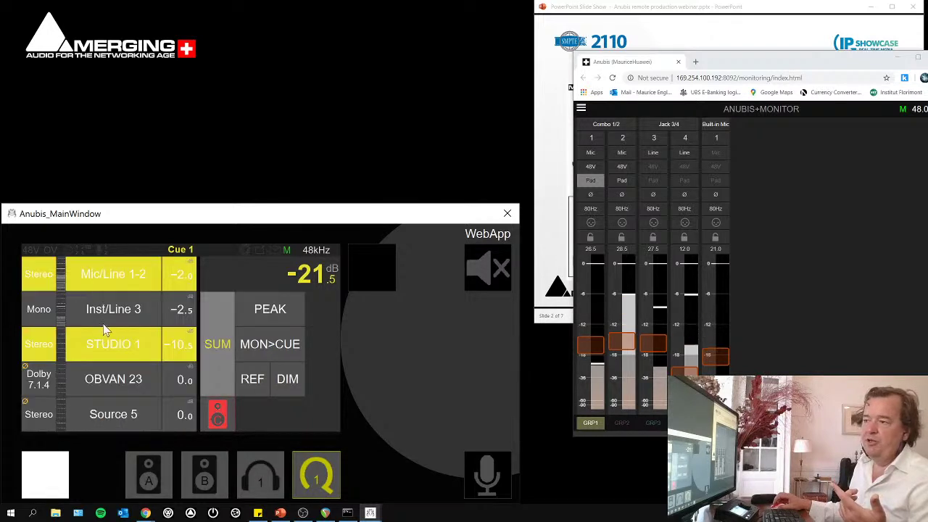
pyautogui.click(156, 464)
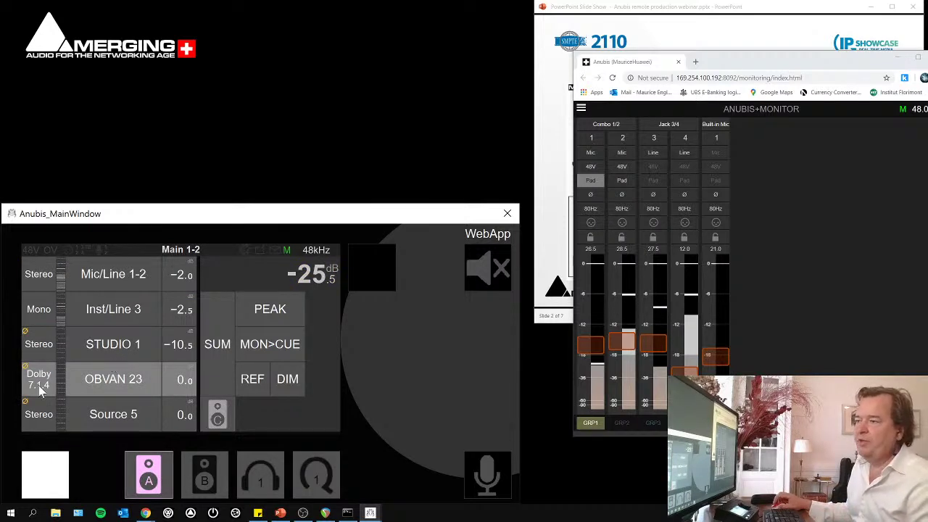
# From the Home menu, view the Mic Pre controls and page to the Combo 1/2 inputs
pyautogui.click(42, 473)
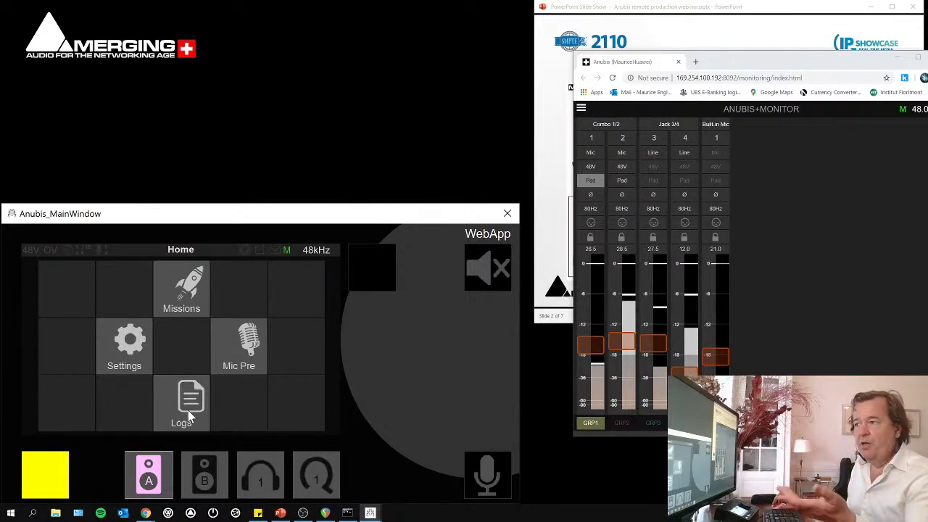
pyautogui.click(247, 366)
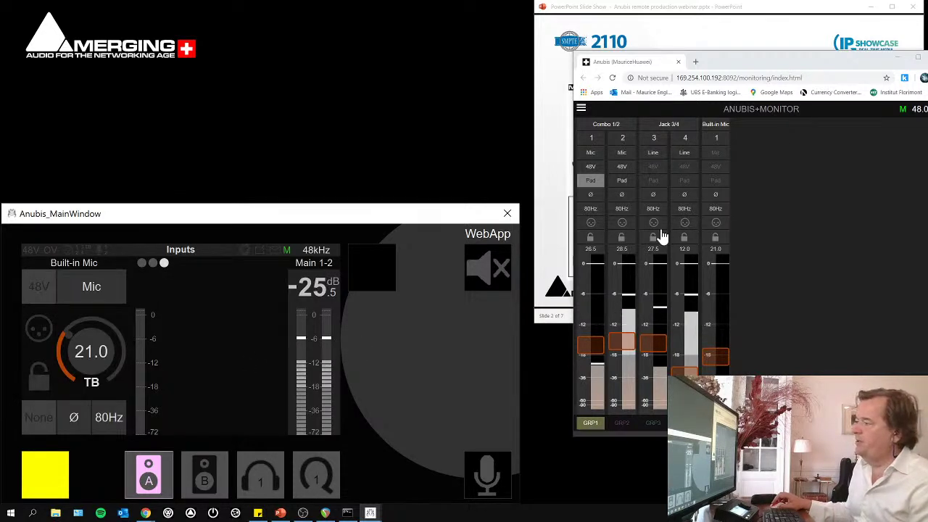
pyautogui.click(141, 263)
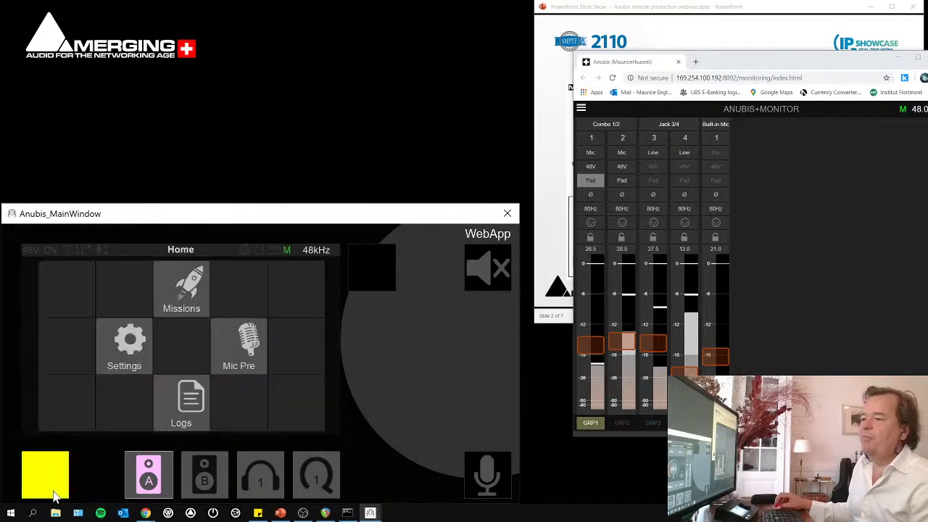
# Launch the Network I/O mission from Missions and confirm the restart with Yes
pyautogui.click(182, 294)
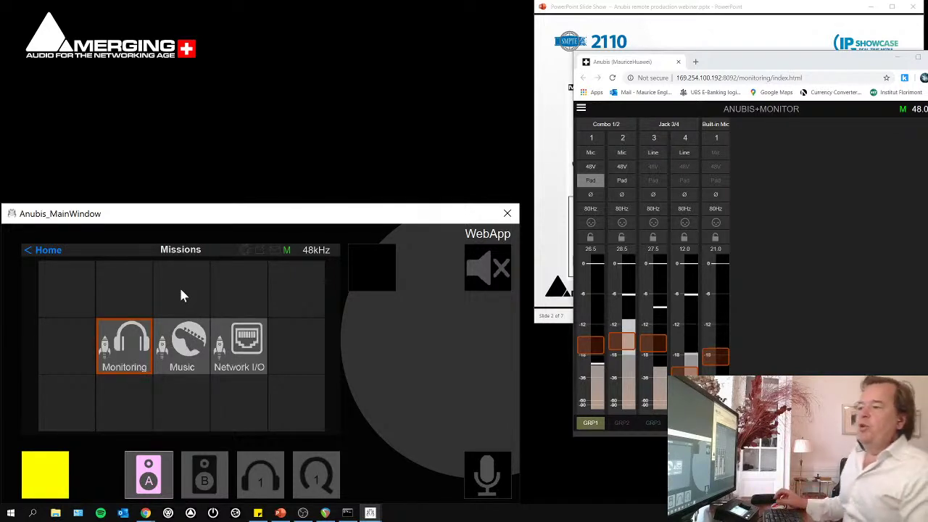
pyautogui.click(248, 349)
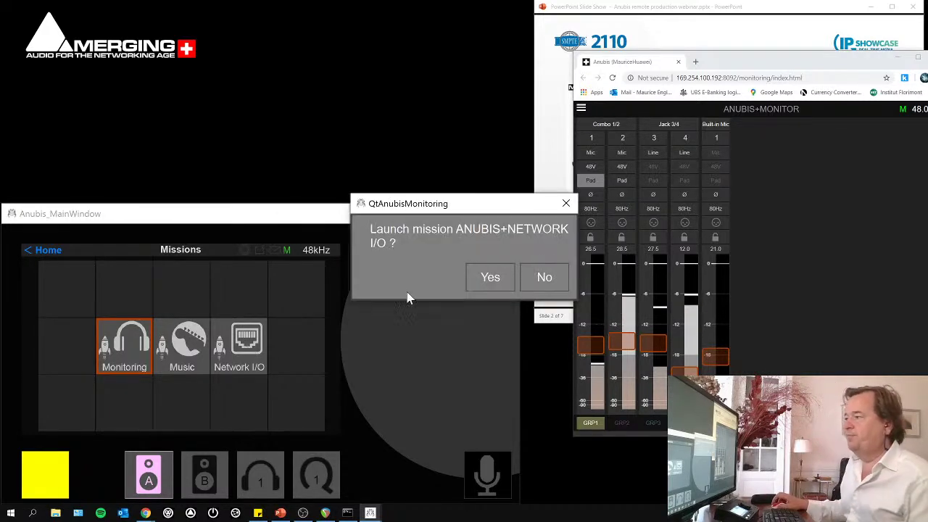
pyautogui.click(503, 273)
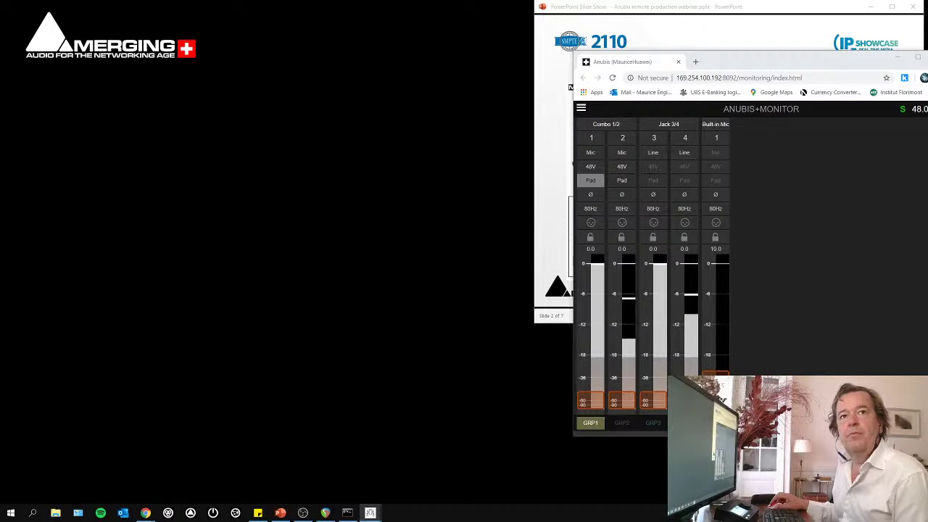
# Move the reopened Anubis window to the lower left and enlarge it to show all controls
pyautogui.moveTo(251, 336); pyautogui.dragTo(84, 209)
pyautogui.moveTo(340, 377); pyautogui.dragTo(536, 497)
pyautogui.moveTo(228, 208); pyautogui.dragTo(207, 223)
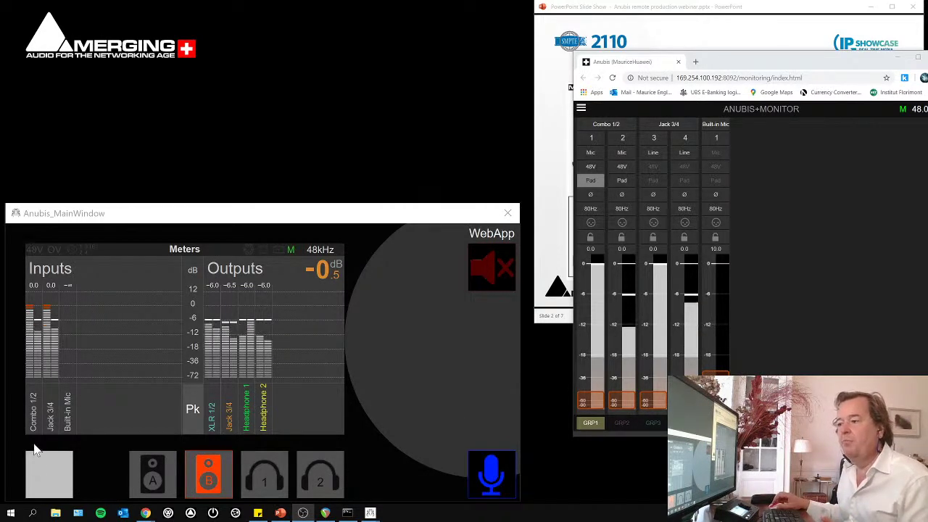
# Toggle repeatedly between the input/output meters and the Combo 1/2 inputs page
pyautogui.click(53, 478)
pyautogui.click(53, 481)
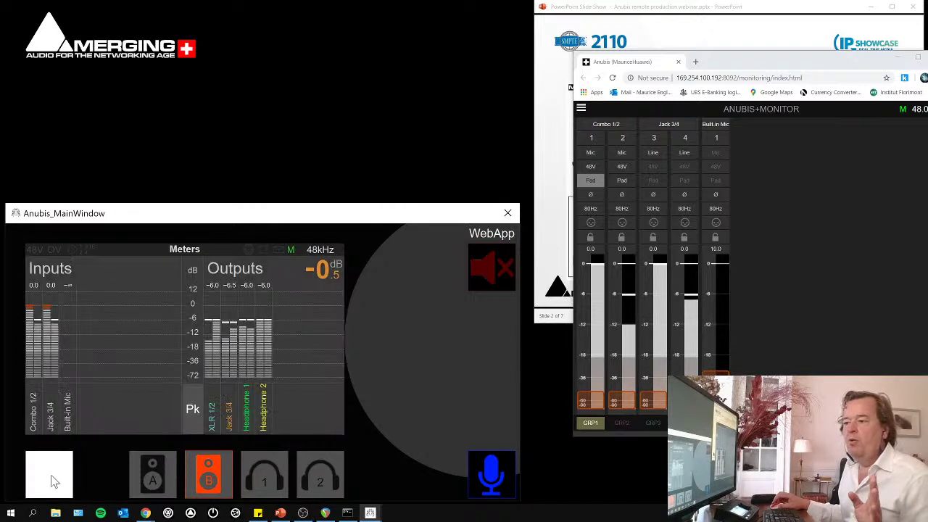
pyautogui.click(52, 481)
pyautogui.click(52, 481)
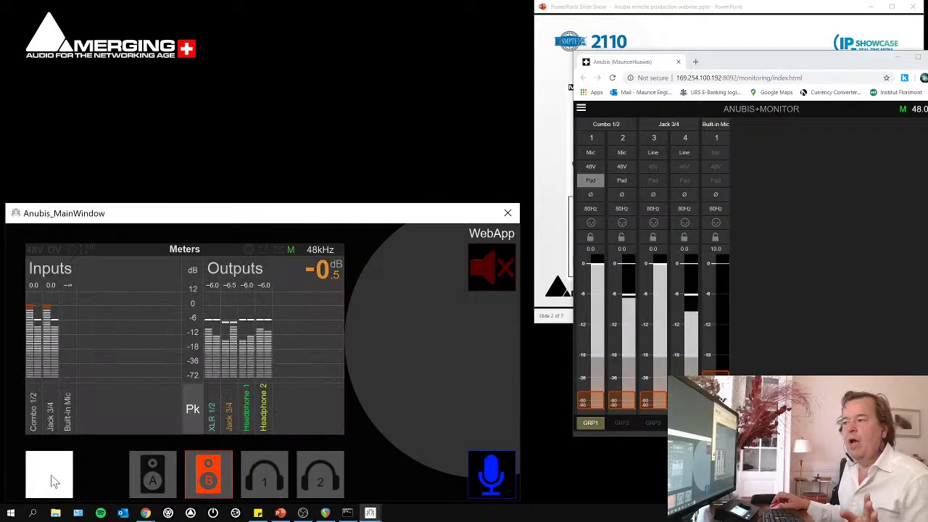
pyautogui.click(52, 481)
pyautogui.click(52, 480)
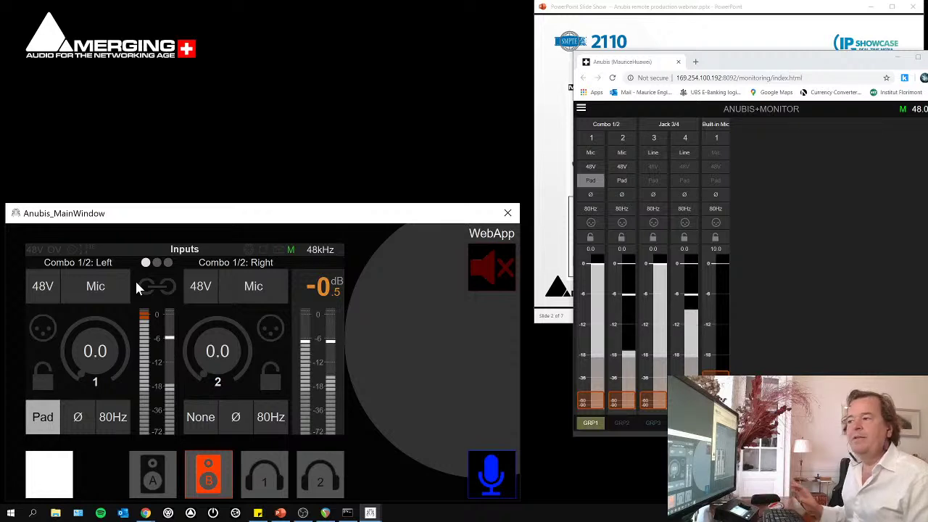
# Page through the Jack 3/4 and Built-in Mic inputs back to Combo 1/2, then toggle views
pyautogui.click(157, 263)
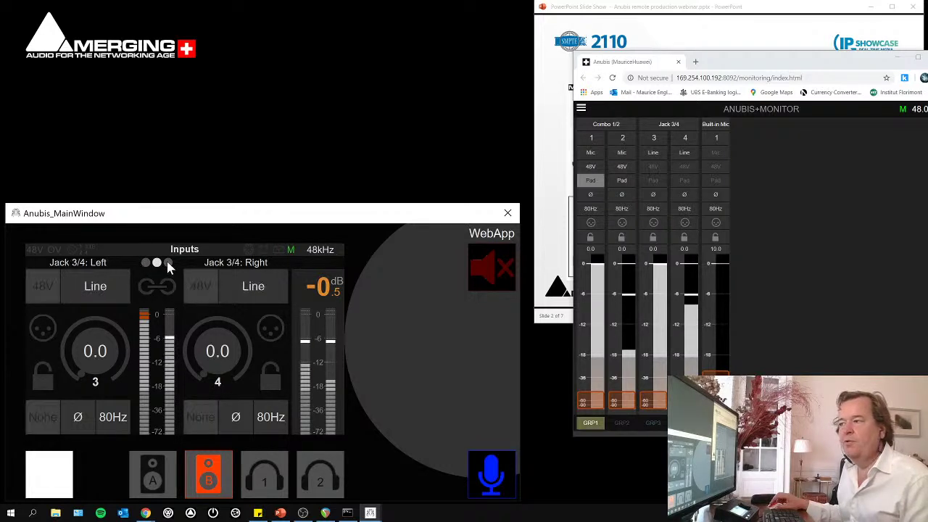
pyautogui.click(168, 262)
pyautogui.click(146, 263)
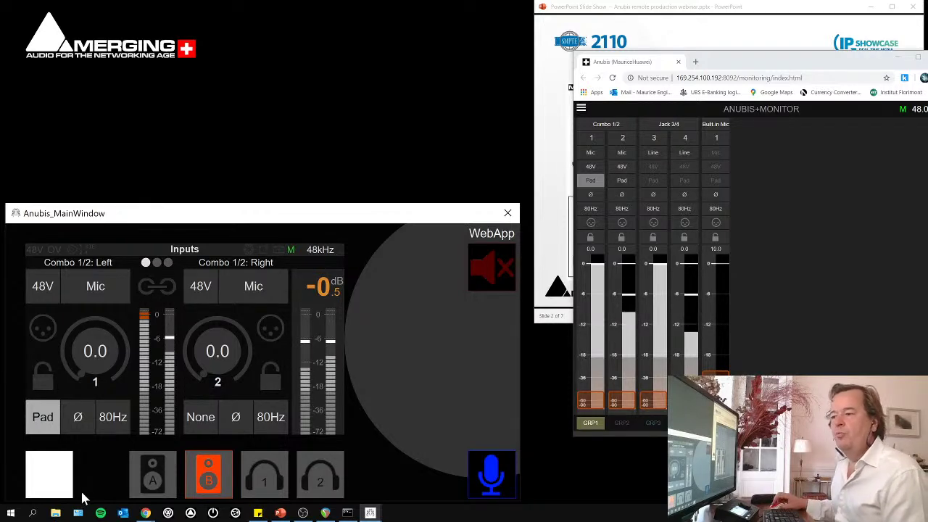
pyautogui.click(52, 480)
pyautogui.click(51, 481)
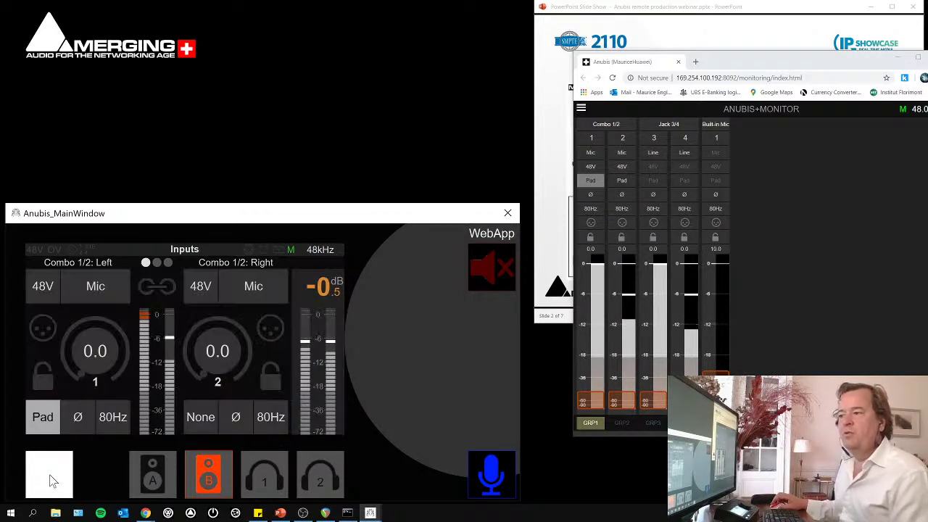
# Return Home and launch the Monitoring mission, confirming with Yes
pyautogui.click(51, 480)
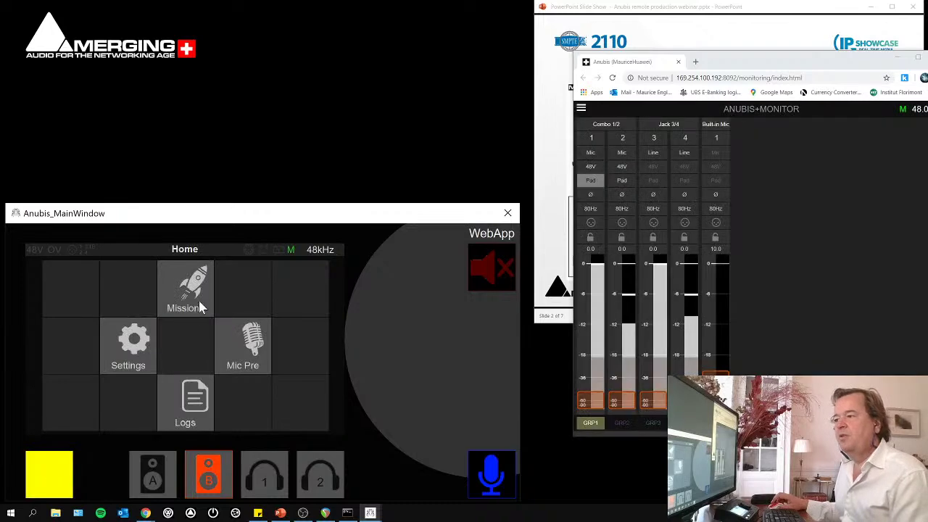
pyautogui.click(201, 308)
pyautogui.click(145, 360)
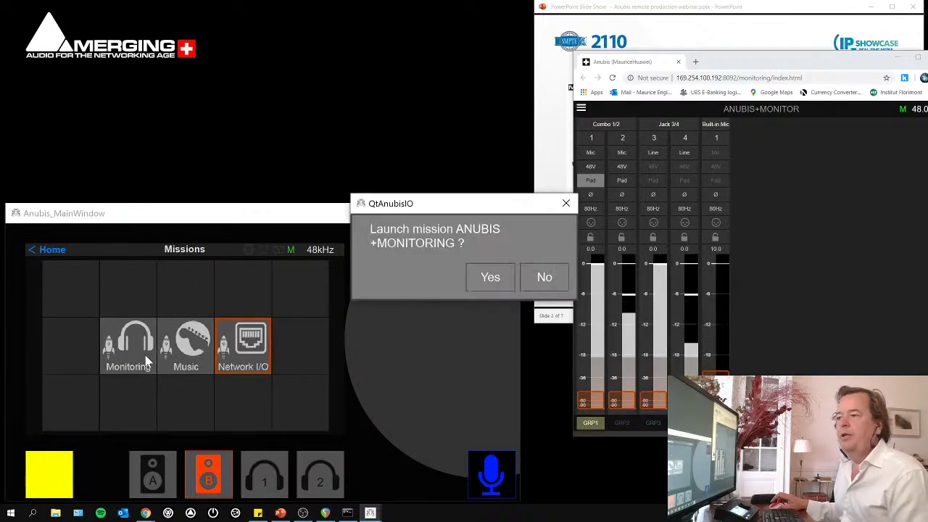
pyautogui.click(507, 280)
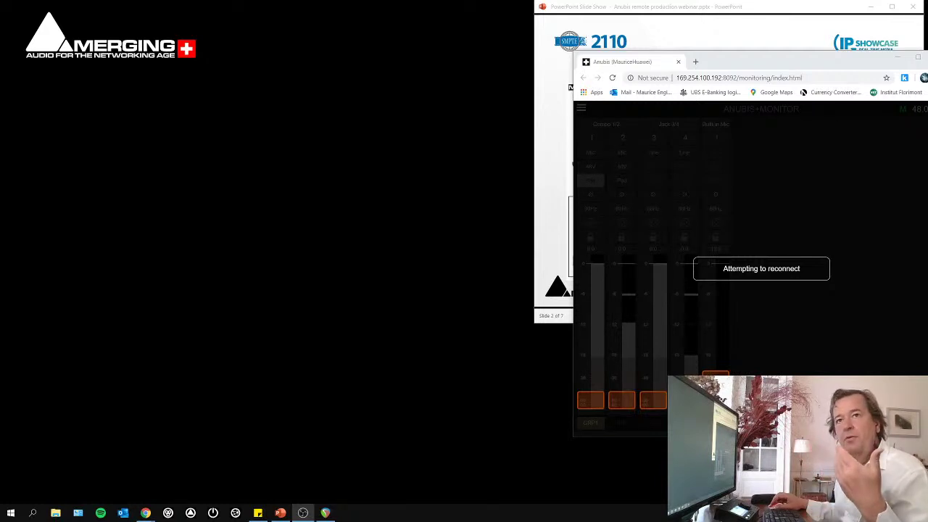
# Bring Chrome forward for the reconnecting web app, then move and resize the reopened Anubis window
pyautogui.hotkey('alt', 'Tab')
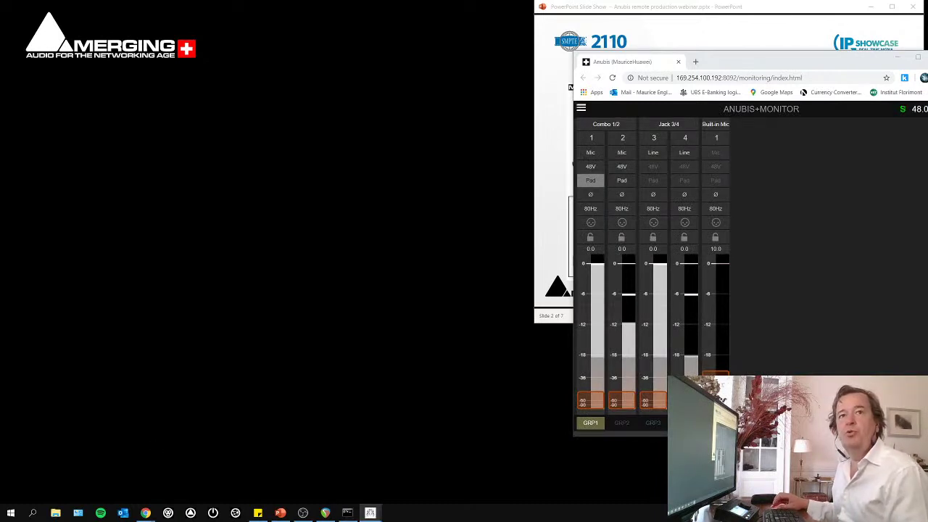
pyautogui.moveTo(379, 285); pyautogui.dragTo(123, 181)
pyautogui.moveTo(319, 353); pyautogui.dragTo(510, 464)
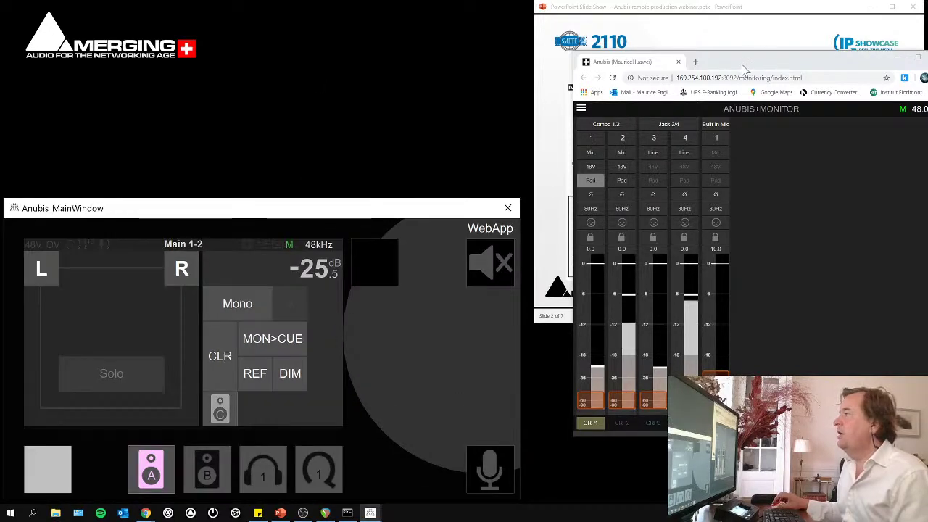
# Place the widened web app window top-left and hide the preamp strips to show monitoring
pyautogui.moveTo(743, 68); pyautogui.dragTo(289, 29)
pyautogui.moveTo(491, 400); pyautogui.dragTo(567, 399)
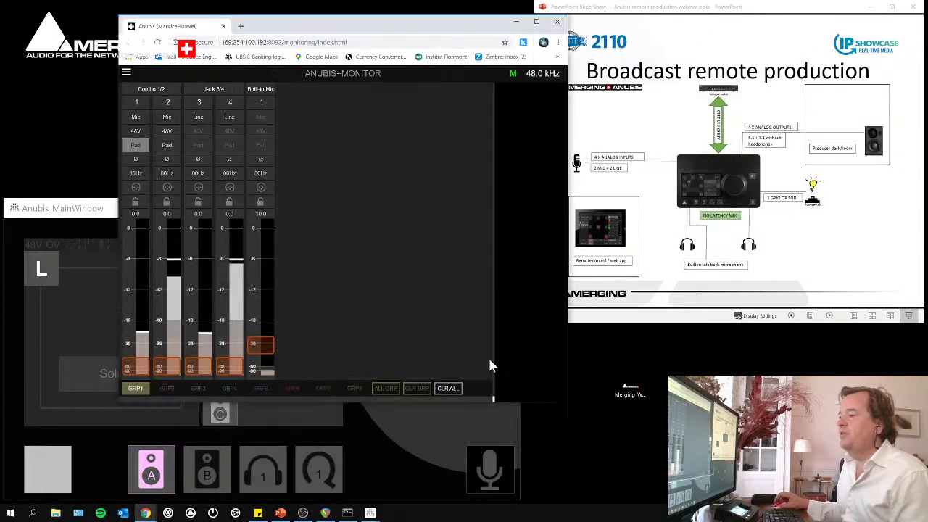
pyautogui.click(126, 72)
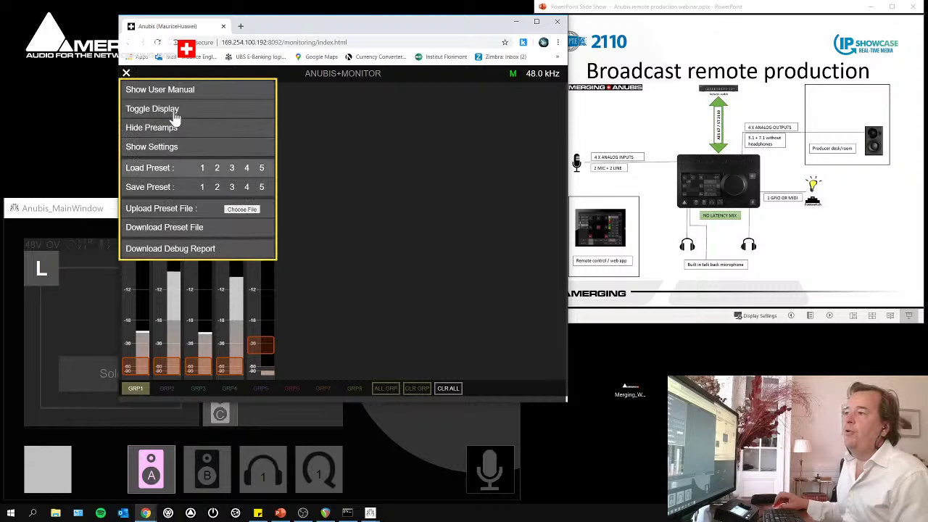
pyautogui.click(145, 129)
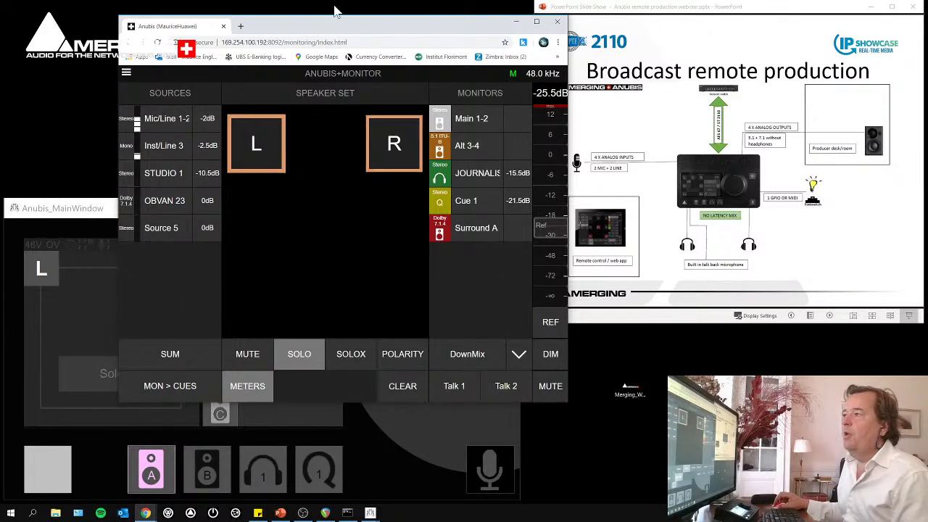
pyautogui.moveTo(333, 13); pyautogui.dragTo(234, 110)
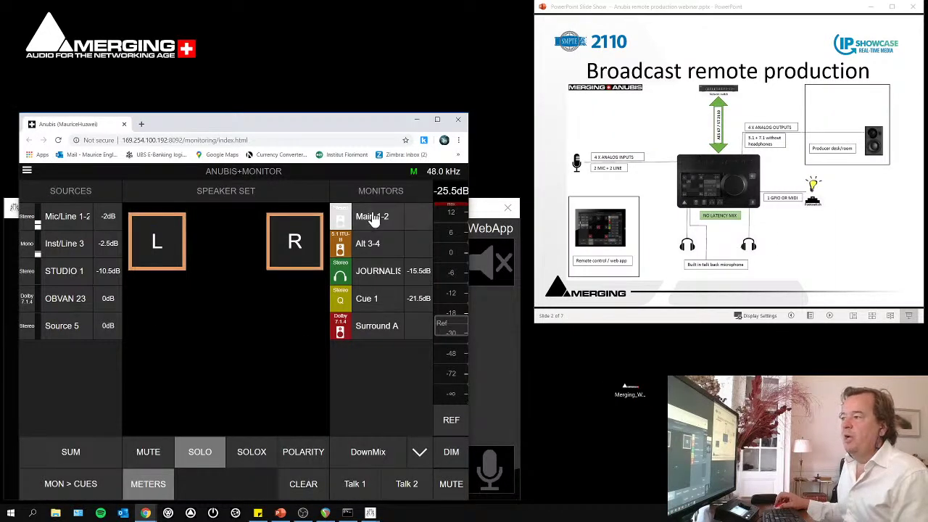
# Monitor OBVAN 23 on Cue 1's Alt 3-4 outputs after briefly trying Inst/Line 3, then open the options menu
pyautogui.click(373, 244)
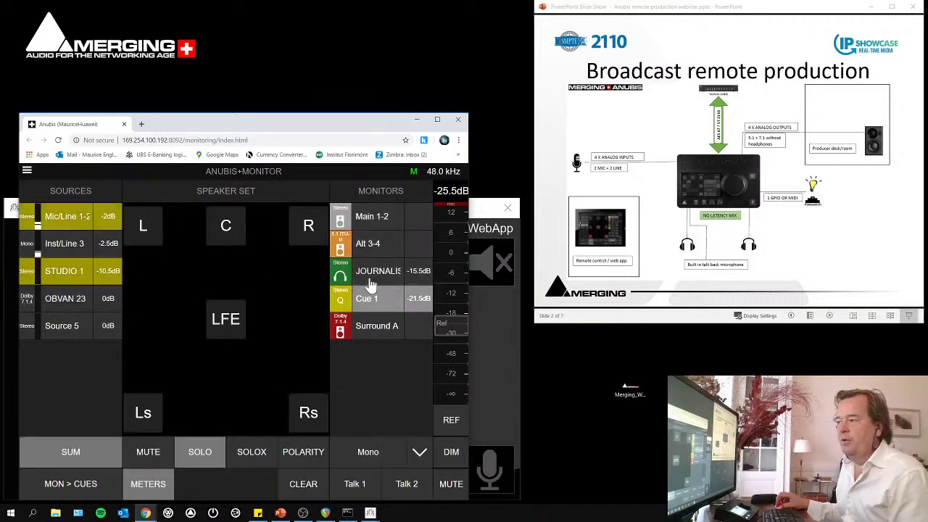
pyautogui.click(367, 250)
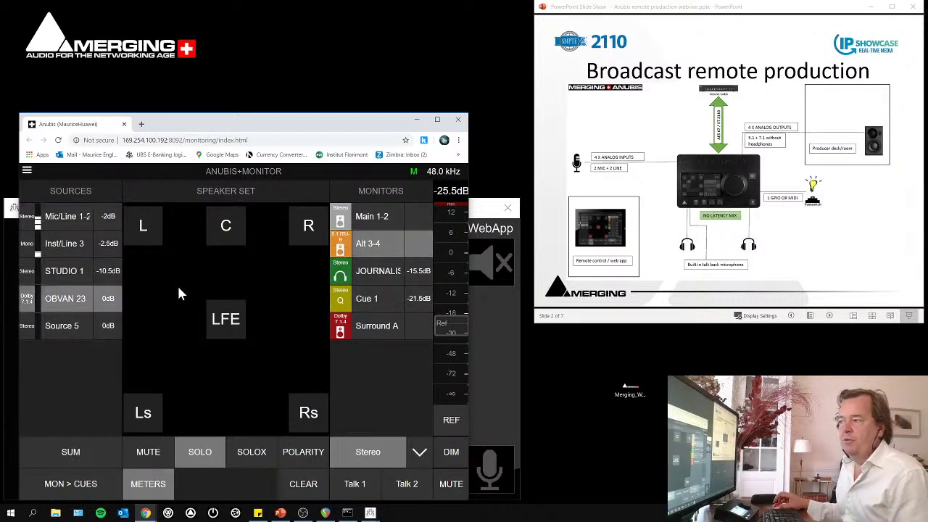
pyautogui.click(66, 244)
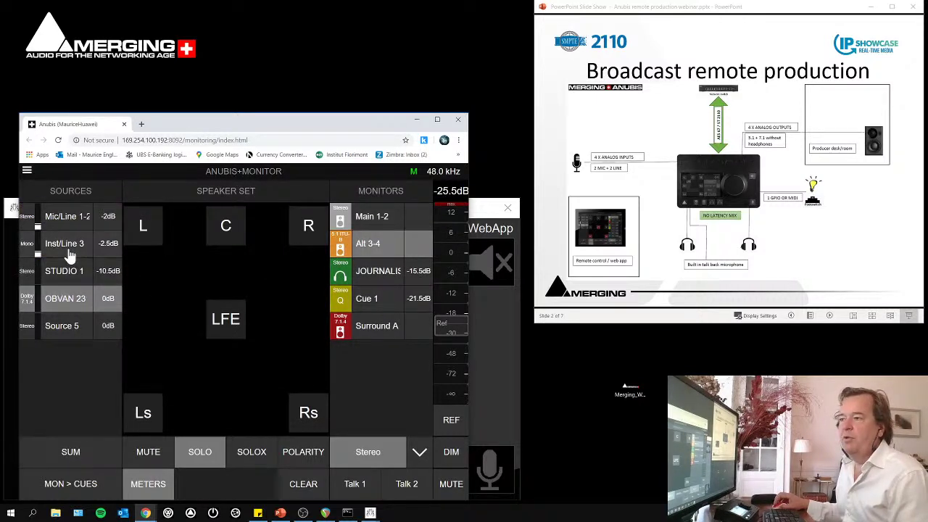
pyautogui.click(64, 304)
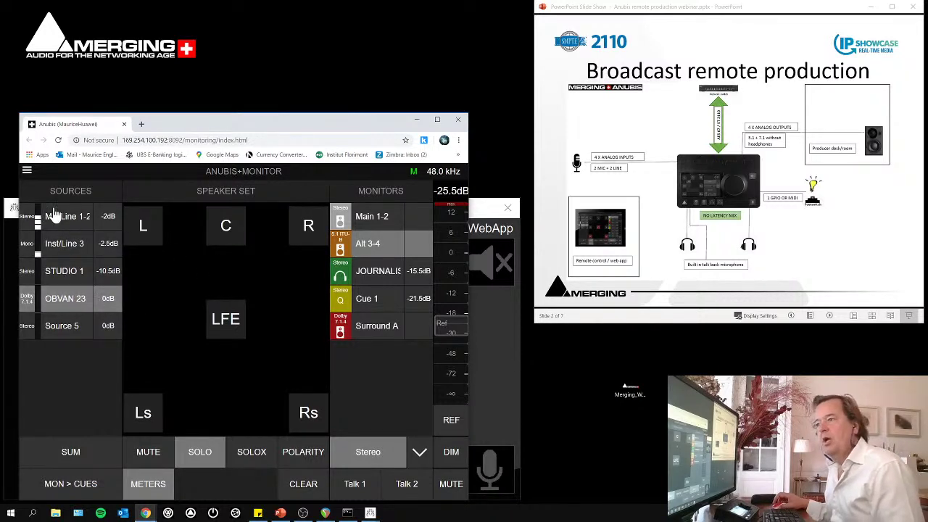
pyautogui.click(27, 171)
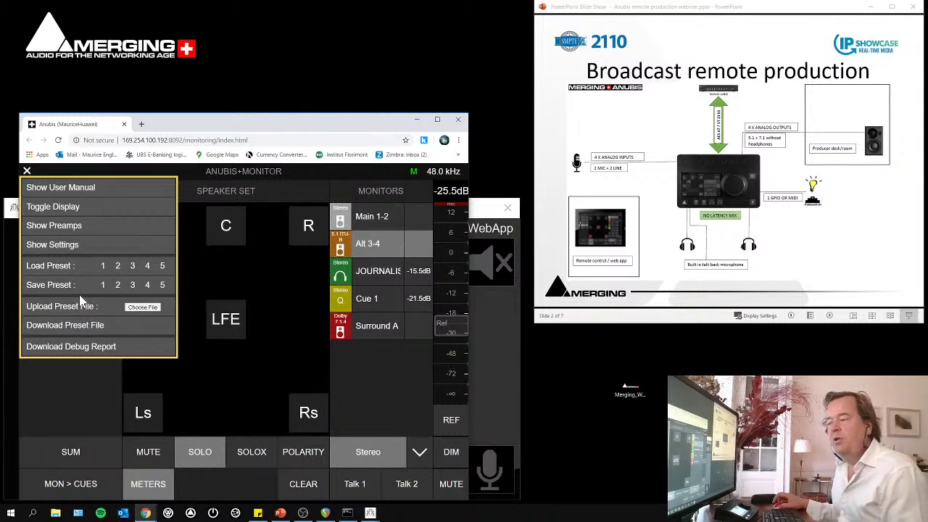
# Minimize Chrome and maximize the slide show to the 'Broadcast remote production' slide
pyautogui.click(415, 119)
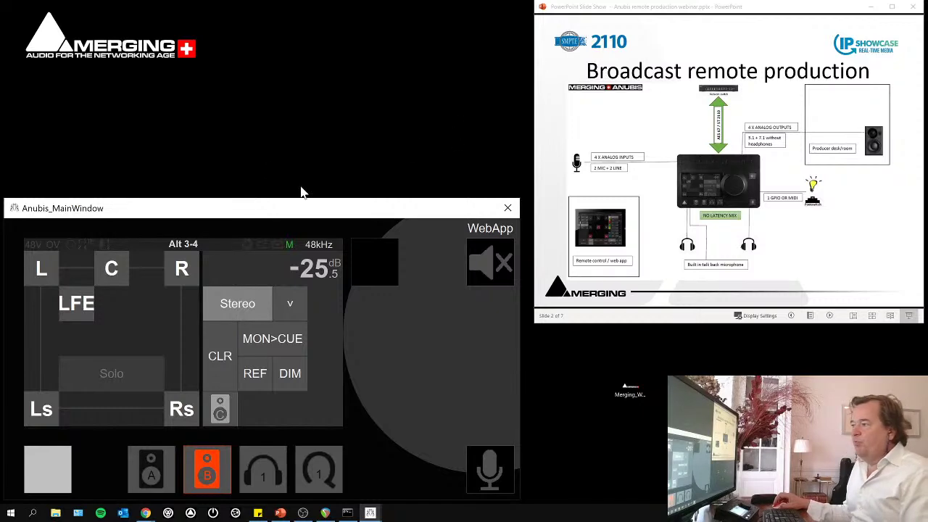
pyautogui.click(892, 7)
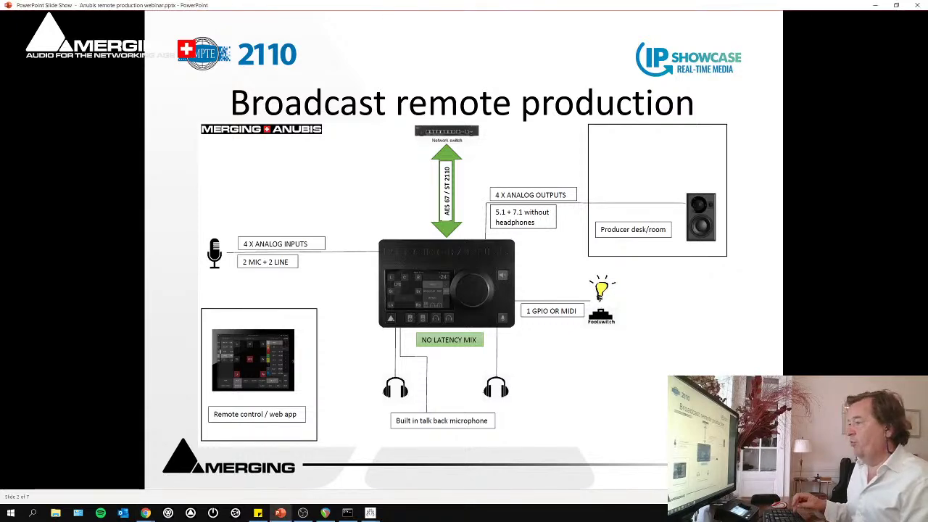
# Step through the slides to slide 6 of 7, 'ANEMAN for MAC & Windows'
pyautogui.press('Right')
pyautogui.press('Right')
pyautogui.press('Right')
pyautogui.press('Right')
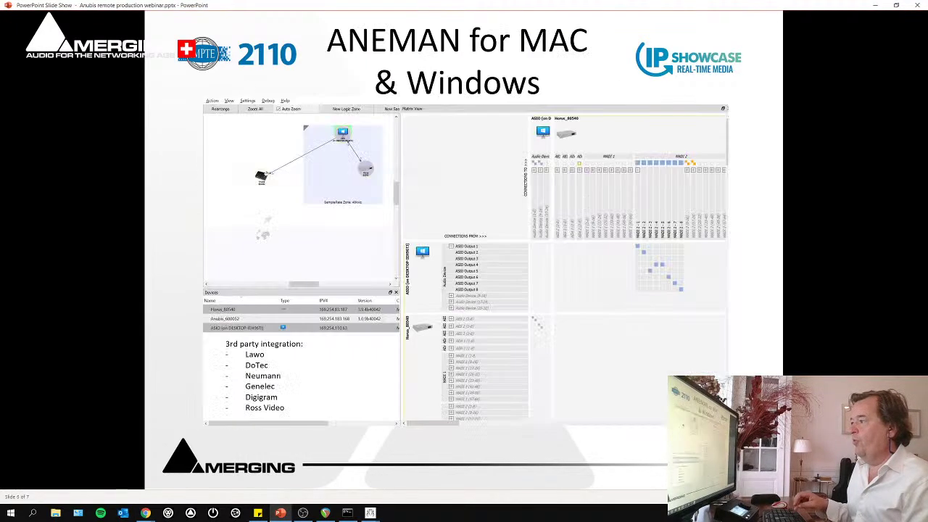
pyautogui.press('Left')
pyautogui.press('Right')
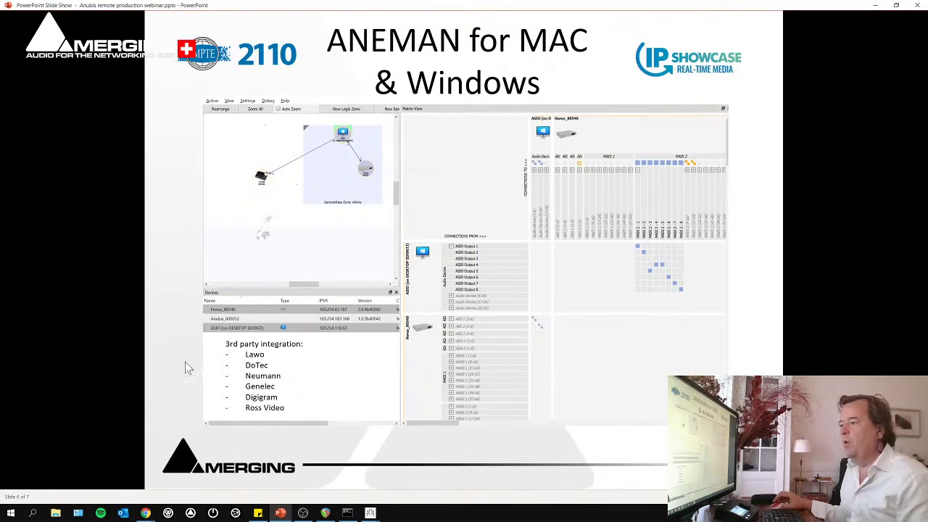
# Advance to the final slide 7 of 7, the Anubis SPS broadcast remote production diagram
pyautogui.click(333, 352)
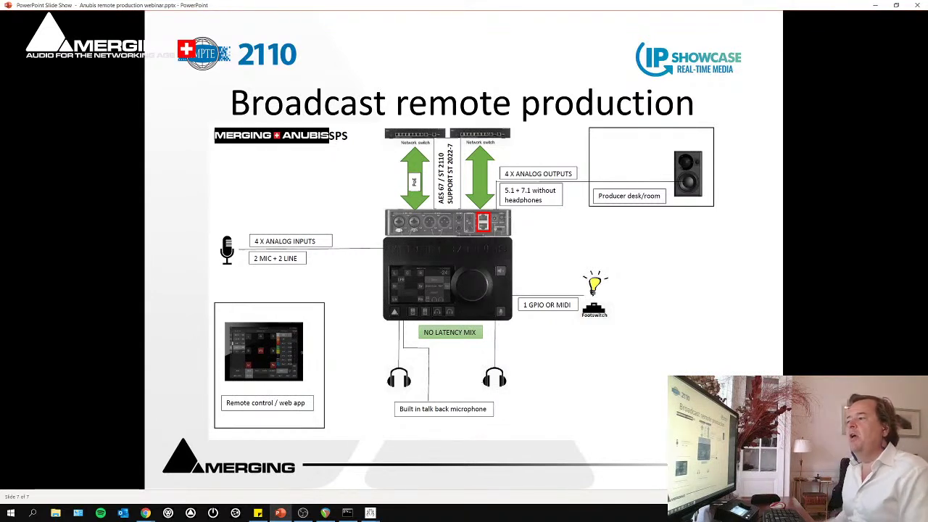
# Window the slide show and open Settings > General, scrolled to Interface 1's IP, subnet and gateway
pyautogui.click(887, 7)
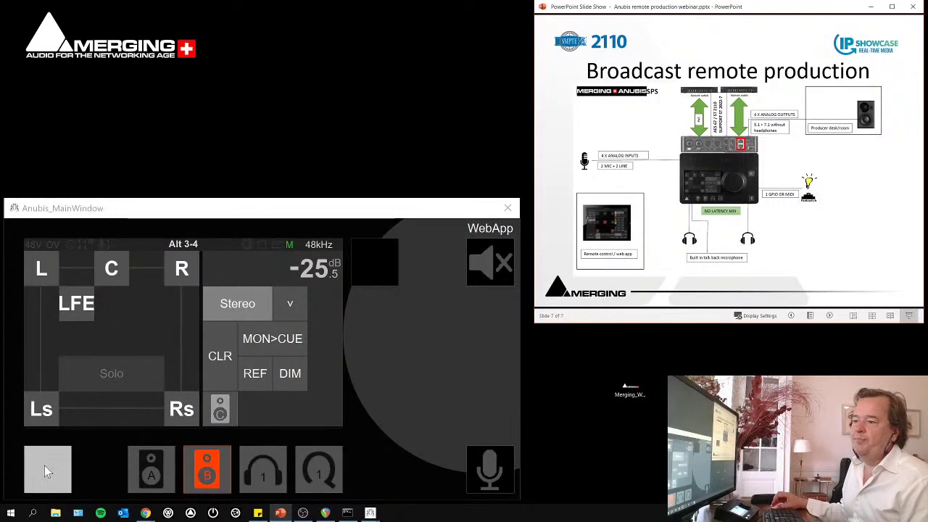
pyautogui.click(44, 465)
pyautogui.click(57, 469)
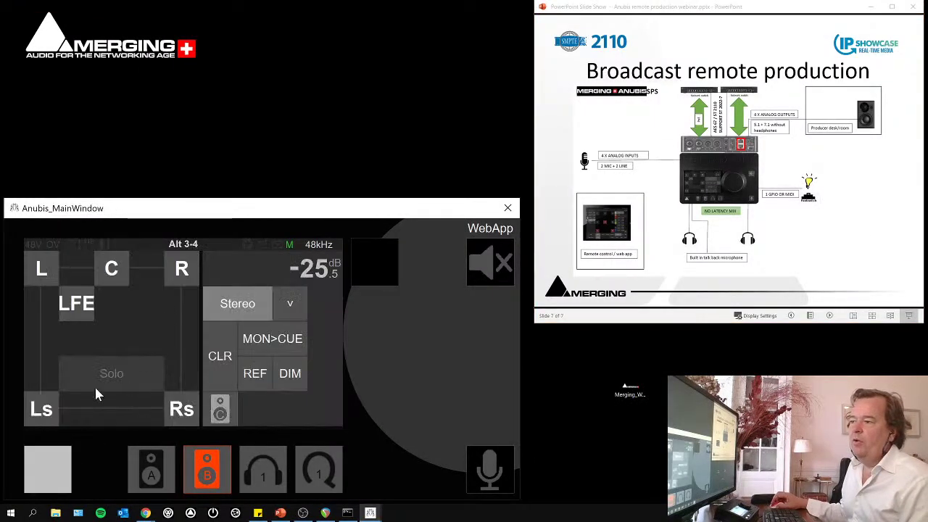
pyautogui.click(56, 472)
pyautogui.click(58, 472)
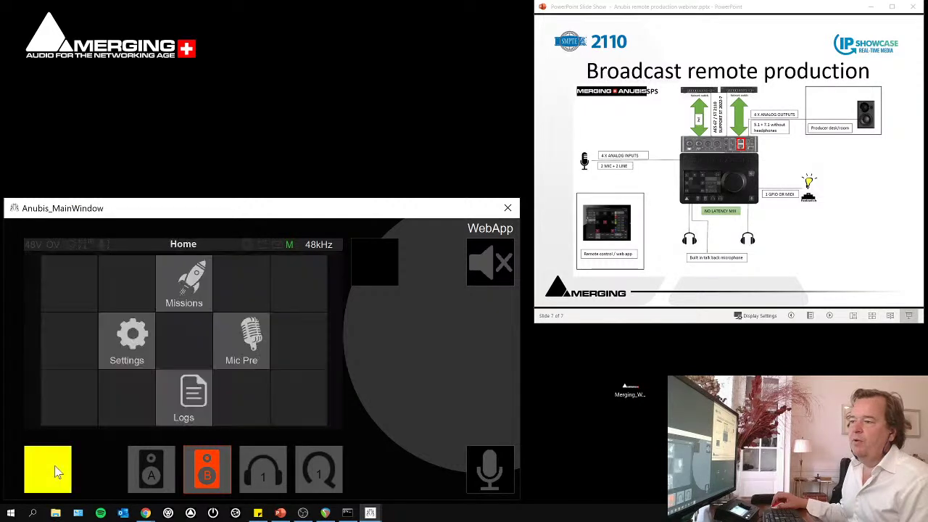
pyautogui.click(127, 343)
pyautogui.click(137, 277)
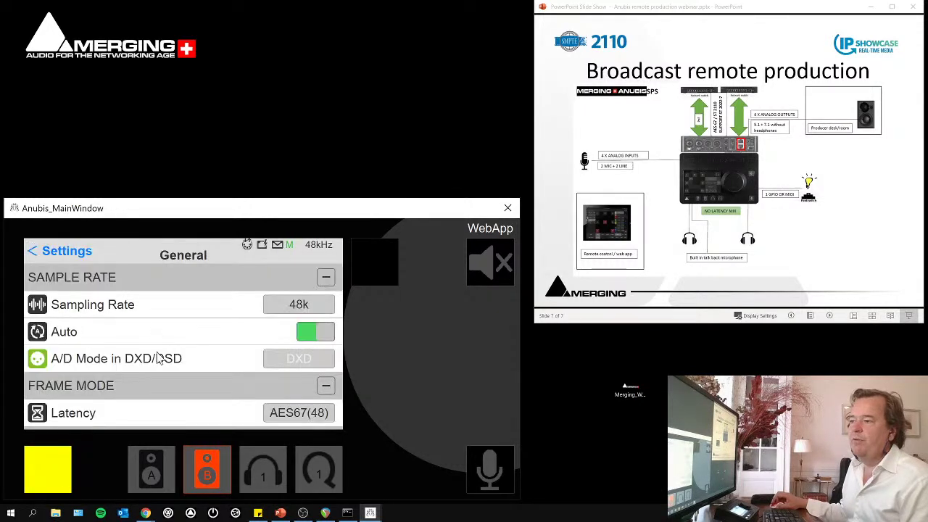
pyautogui.scroll(-3, 153, 341)
pyautogui.scroll(-6, 151, 320)
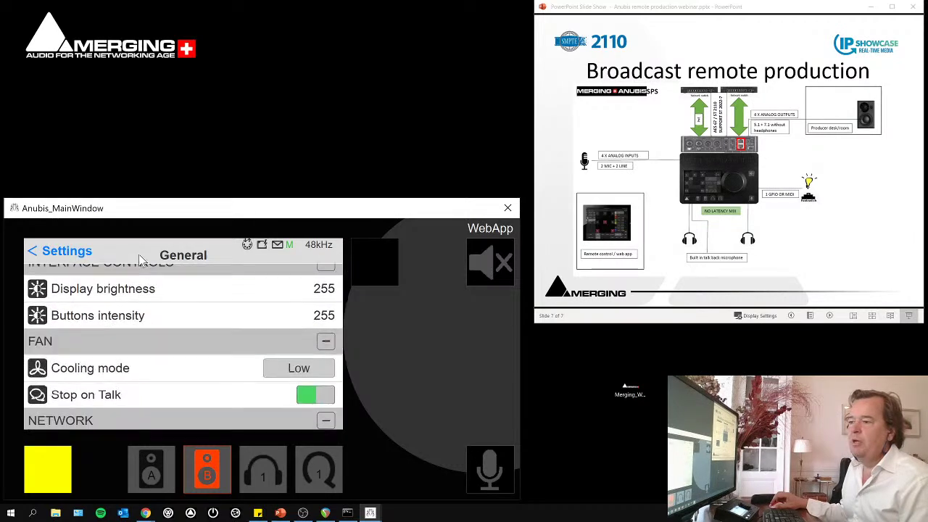
pyautogui.scroll(-2, 154, 375)
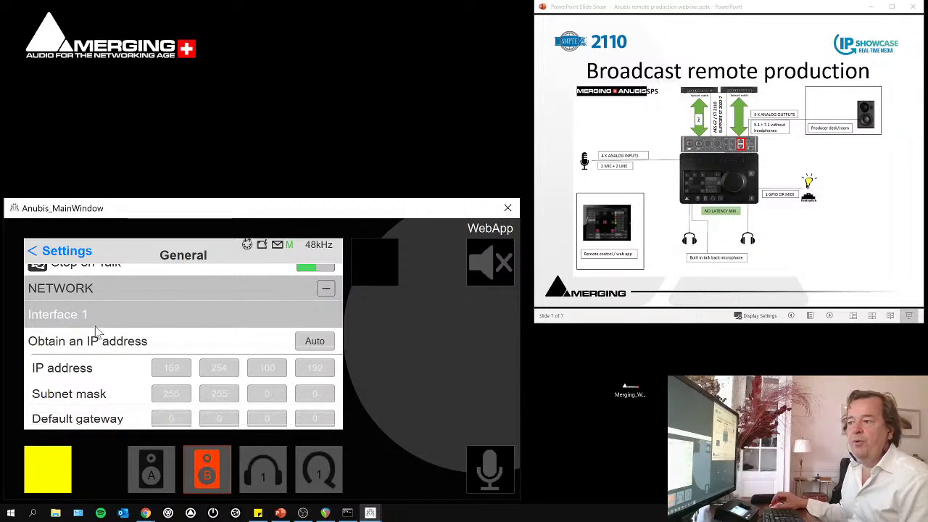
pyautogui.scroll(-2, 108, 335)
pyautogui.scroll(1, 118, 371)
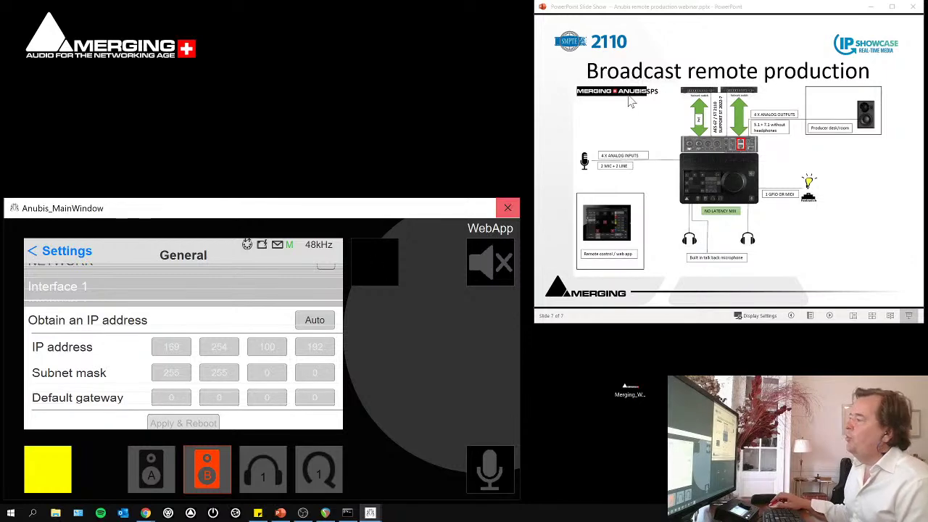
# Maximize the slide show to show slide 7 of 7 full screen
pyautogui.click(892, 7)
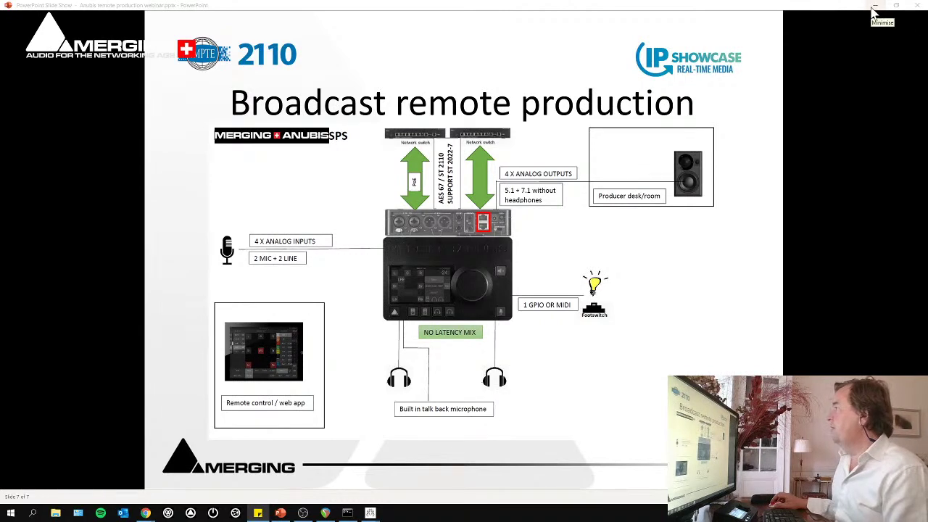
# Window the slide show and return from General settings to the Alt 3-4 monitoring panel
pyautogui.click(896, 6)
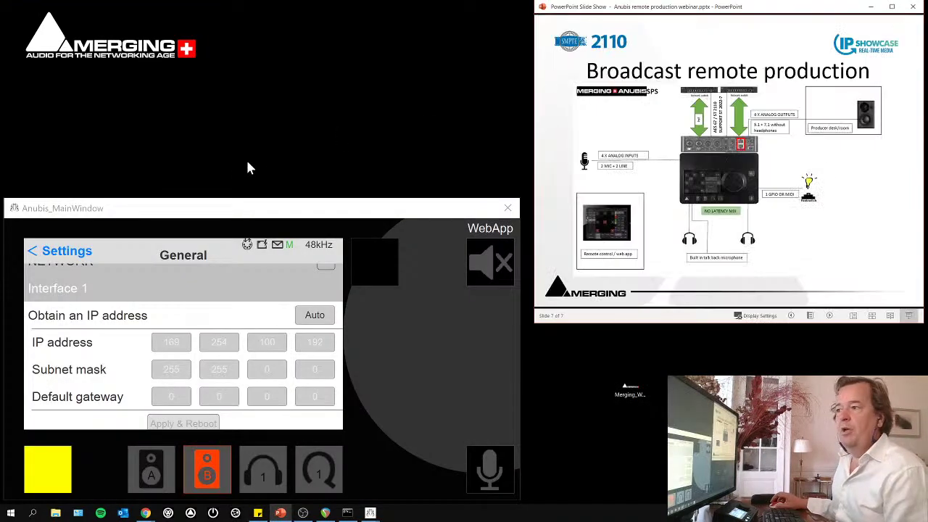
pyautogui.click(40, 257)
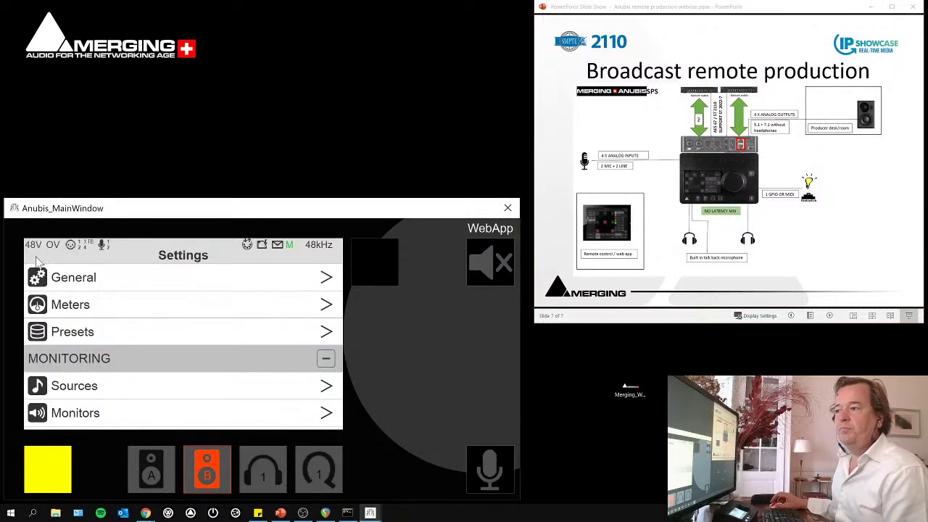
pyautogui.click(39, 476)
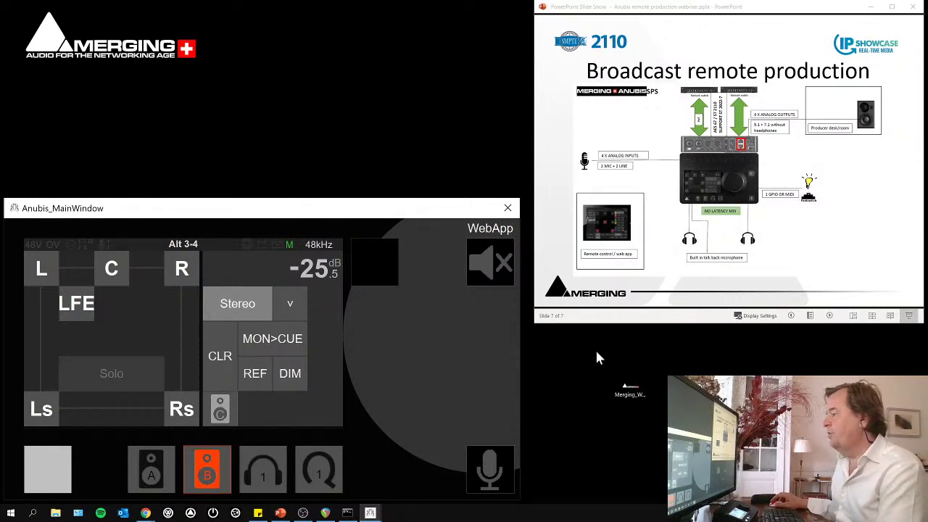
# Box-select the two desktop shortcut icons and delete them
pyautogui.moveTo(596, 356); pyautogui.dragTo(786, 475)
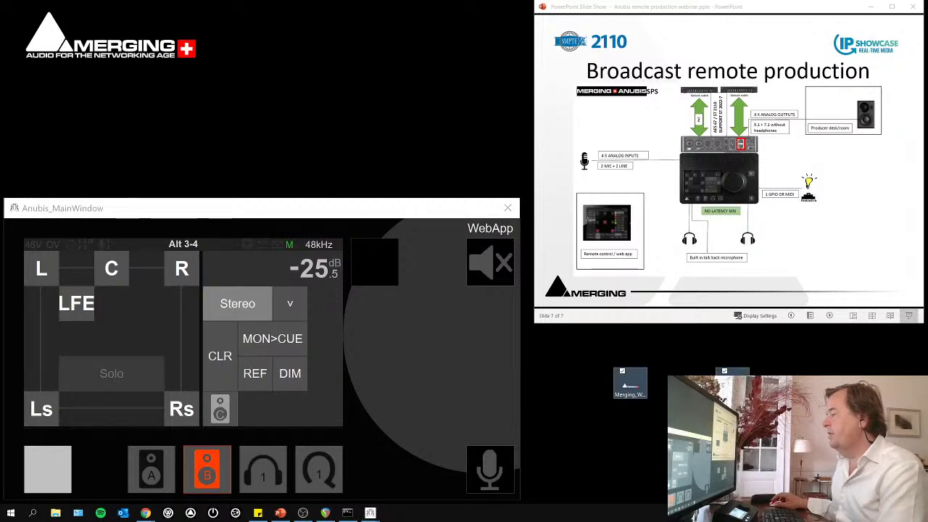
pyautogui.press('Delete')
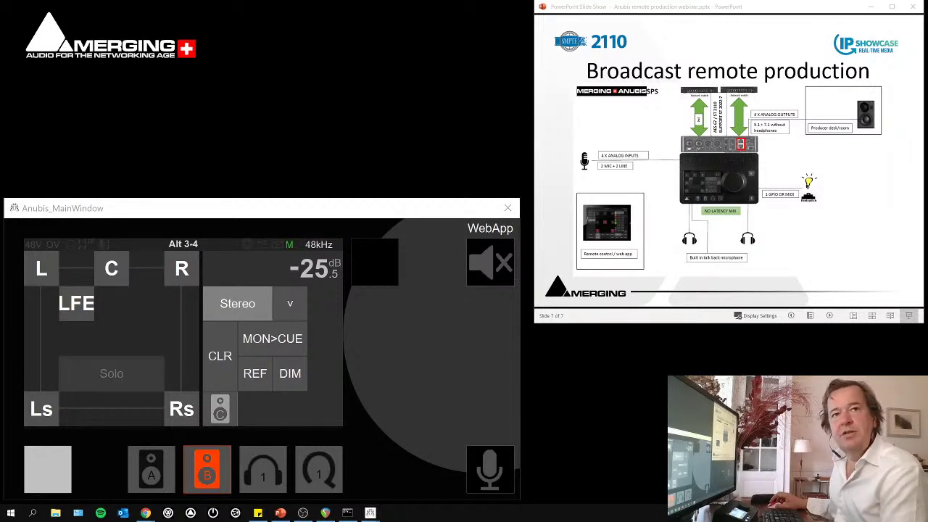